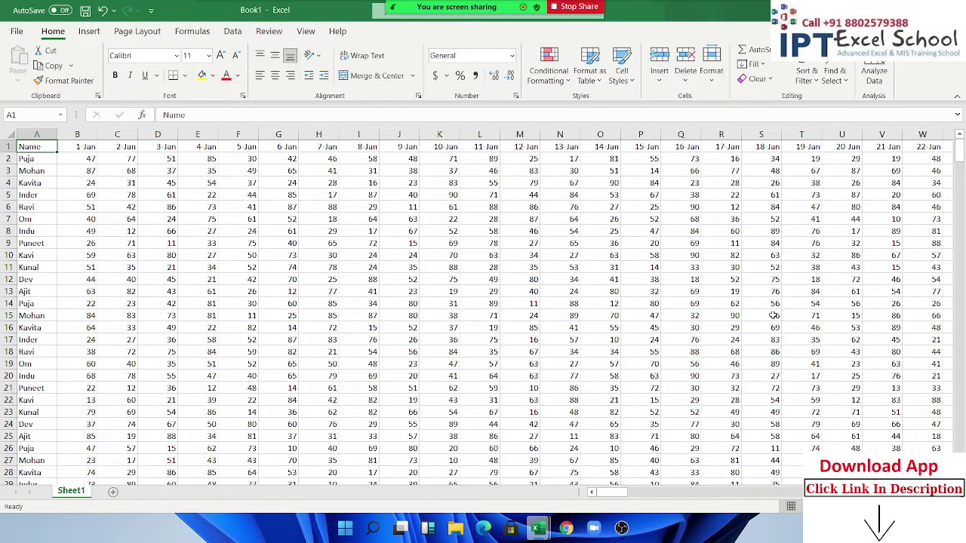
Step: Inspect the Sheet1 sales table: names down to row 403, dates 1 Jan to 31 Aug
key("Down")
key("ctrl+Down")
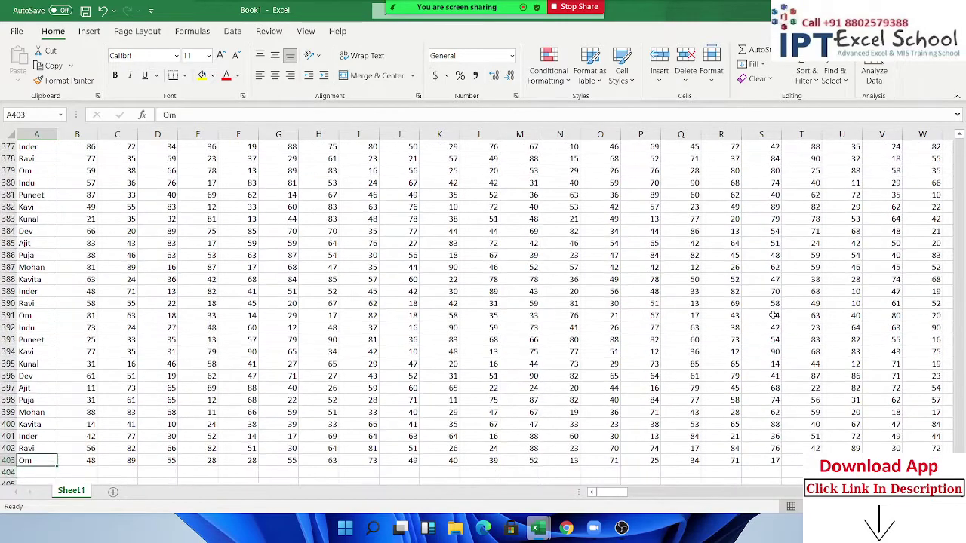
key("ctrl+Up")
key("Down")
key("ctrl+Down")
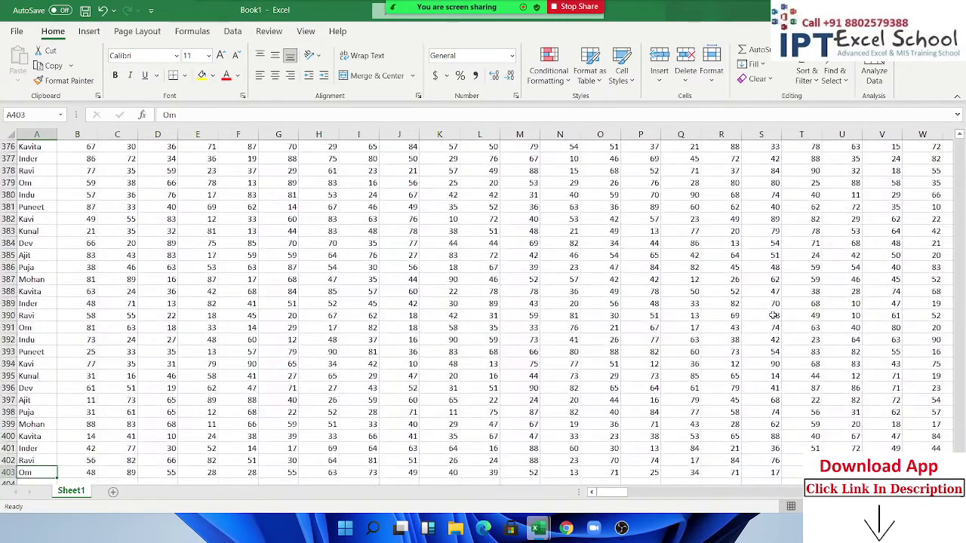
key("ctrl+Up")
key("Right")
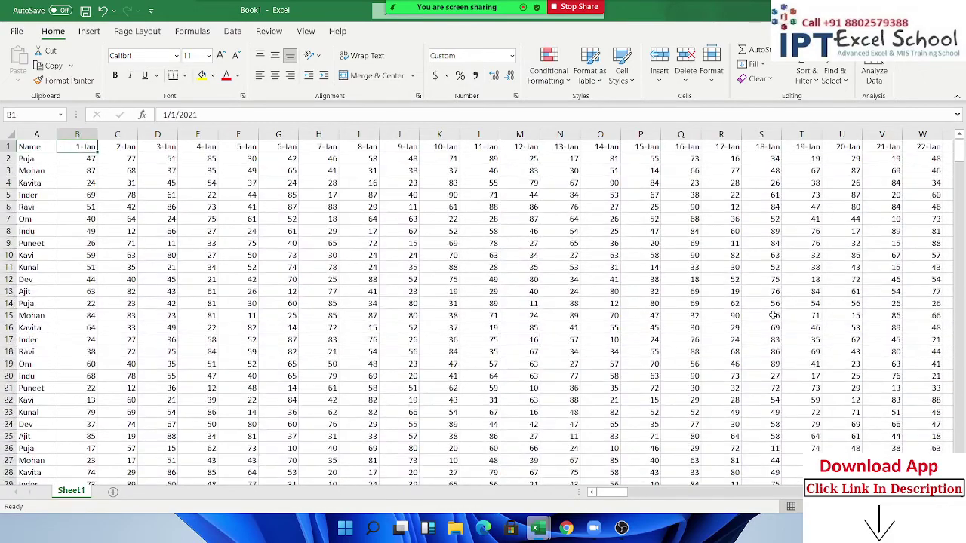
key("Right")
key("Right")
key("Right")
key("Right")
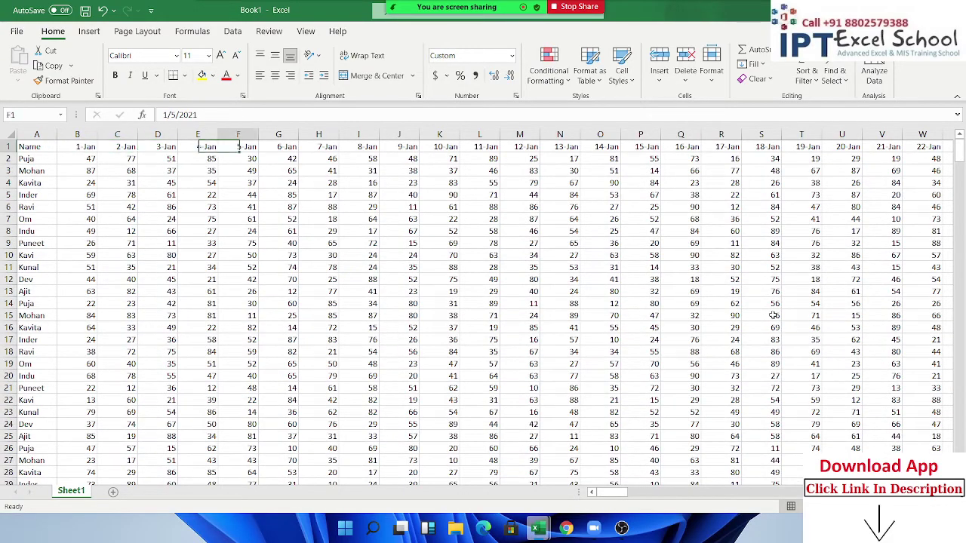
key("Right")
key("Right")
key("Right")
key("Right")
key("Right")
key("Right")
key("Right")
key("Right")
key("Right")
key("Right")
key("Right")
key("Right")
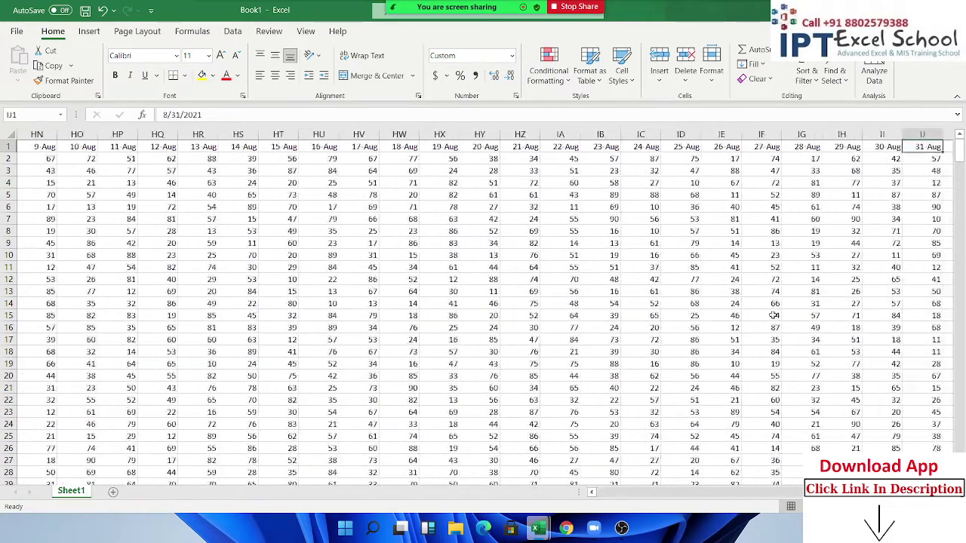
key("Right")
key("Right")
key("Right")
key("ctrl+Left")
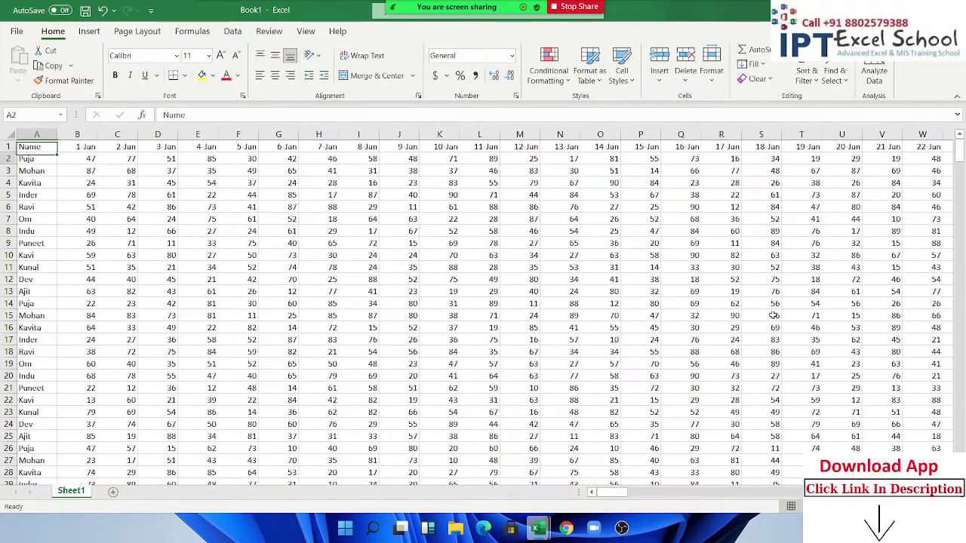
key("Down")
key("Right")
key("Right")
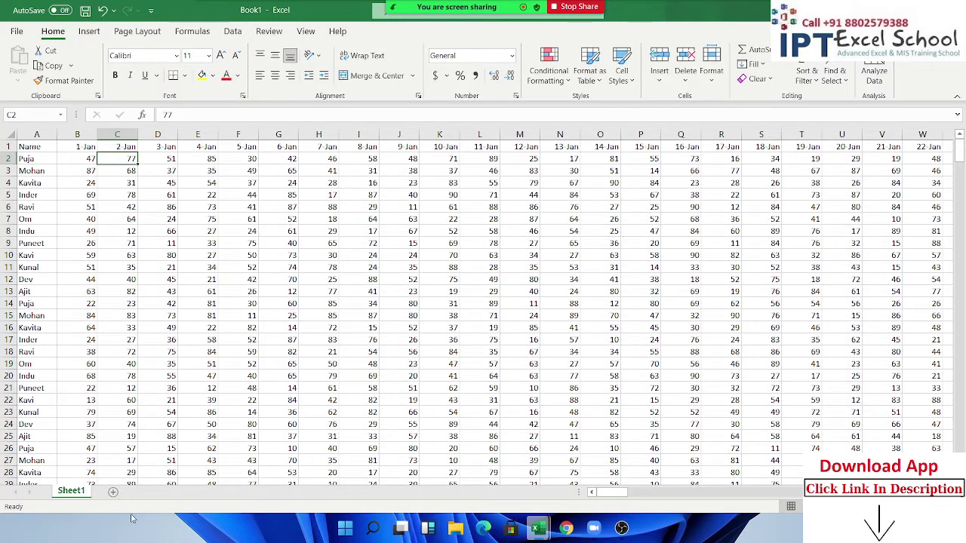
Step: Add a new Sheet2 and enter the heading Name in A6
left_click(113, 491)
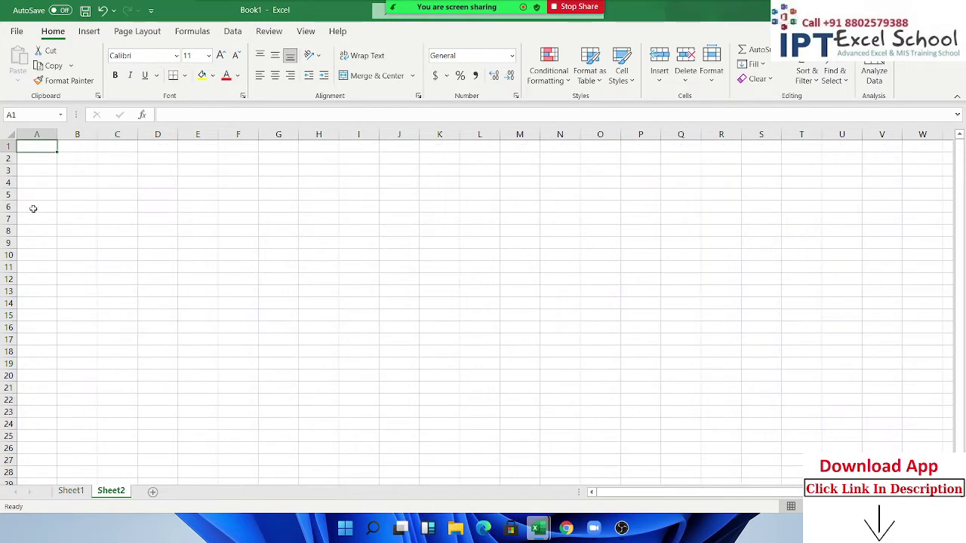
left_click(33, 209)
type("Mont")
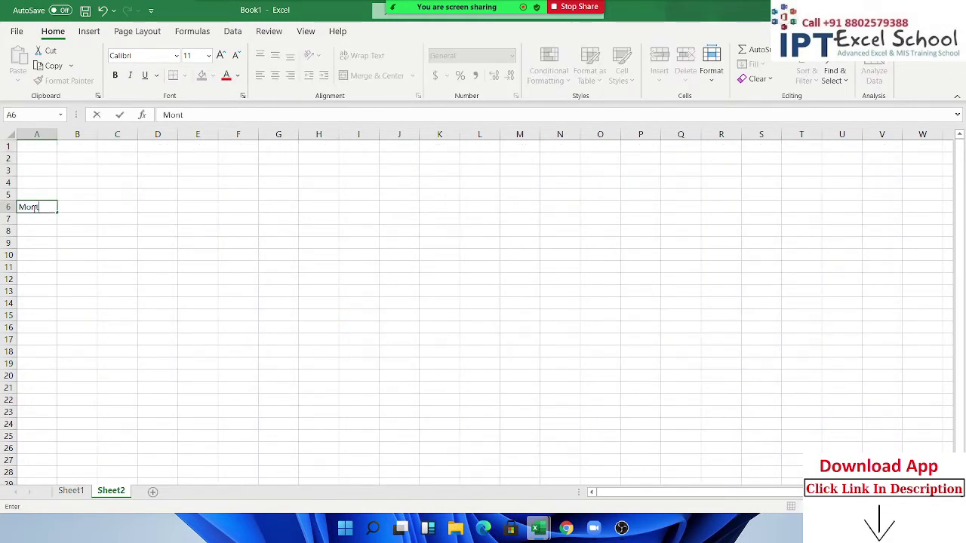
type("hM")
type("o")
key("BackSpace")
key("BackSpace")
type("Name")
key("Tab")
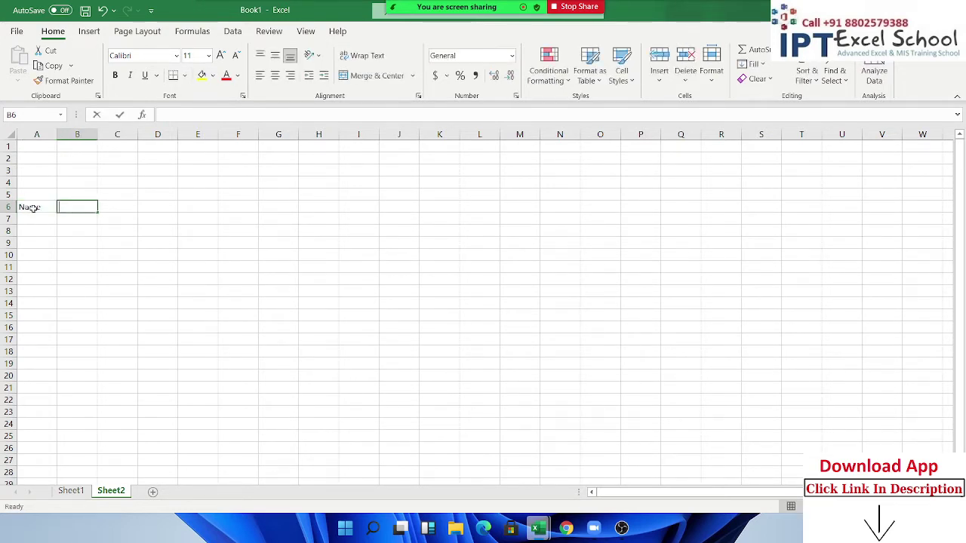
Step: Enter Jan in B6 and fill the month headings across to Nov in L6
type("Jan")
left_click(35, 232)
left_click(74, 210)
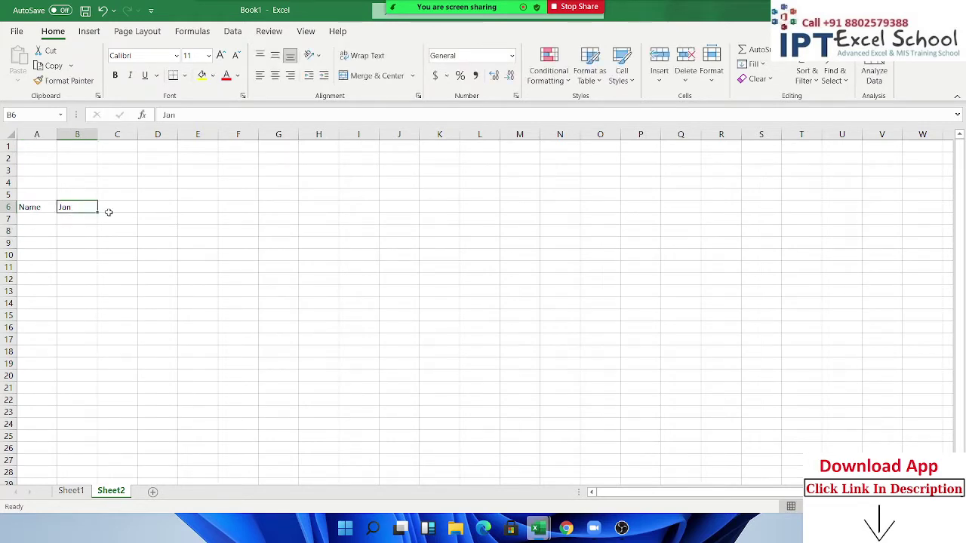
left_click_drag(98, 213, 479, 231)
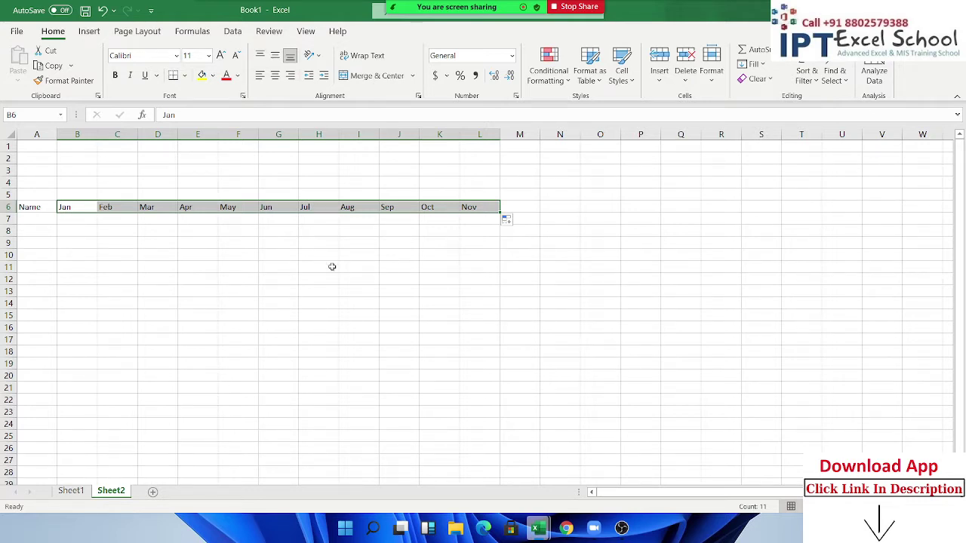
Step: Review the Sheet1 date headings from 1 Jan through 31 Aug
left_click(71, 491)
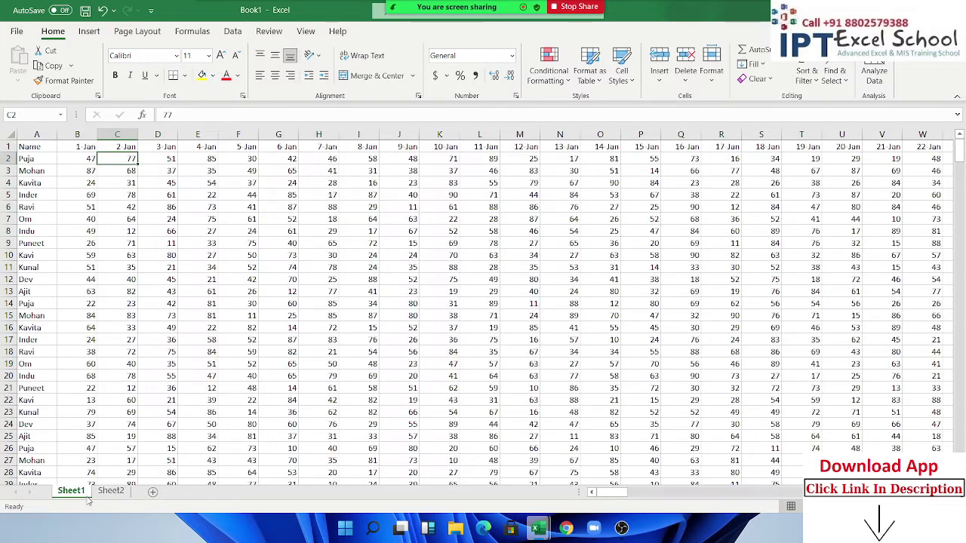
left_click_drag(85, 147, 278, 134)
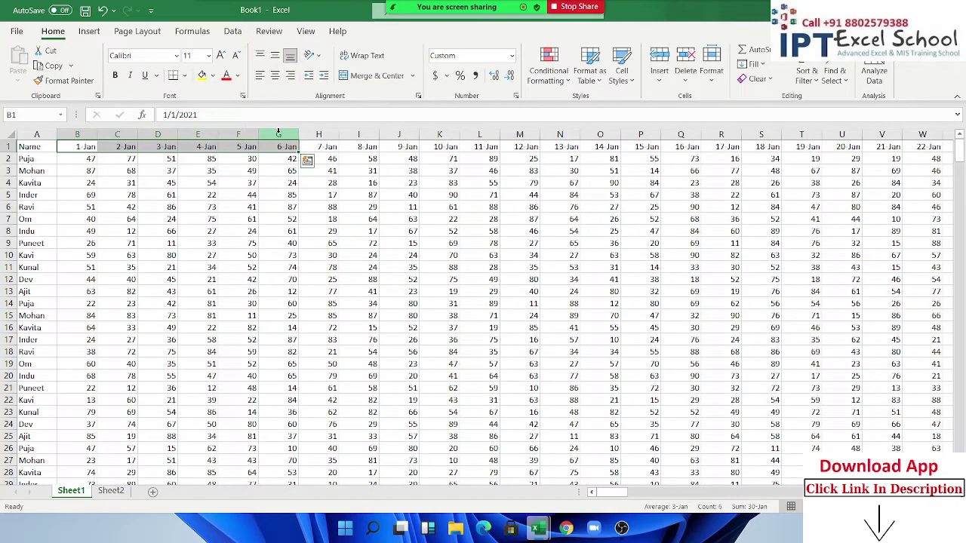
key("ctrl+Right")
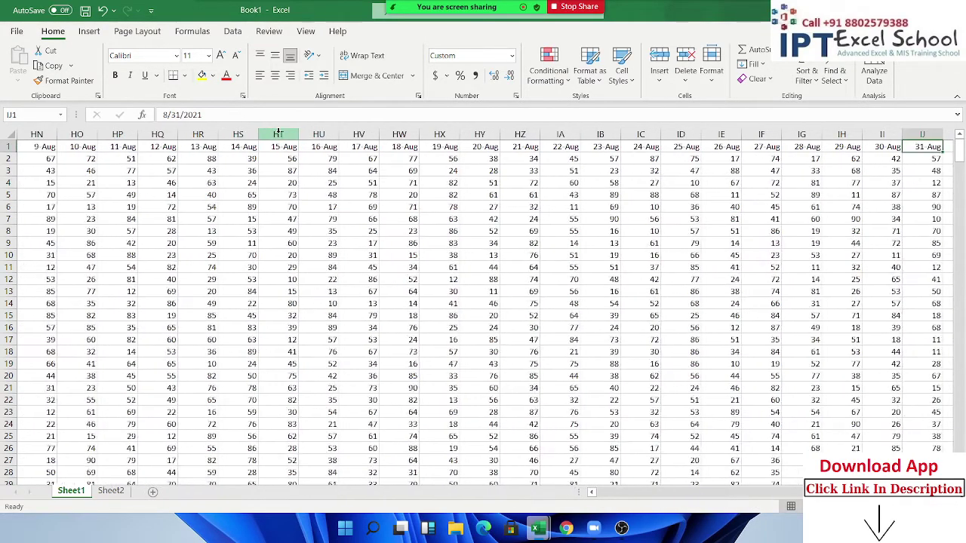
key("ctrl+Left")
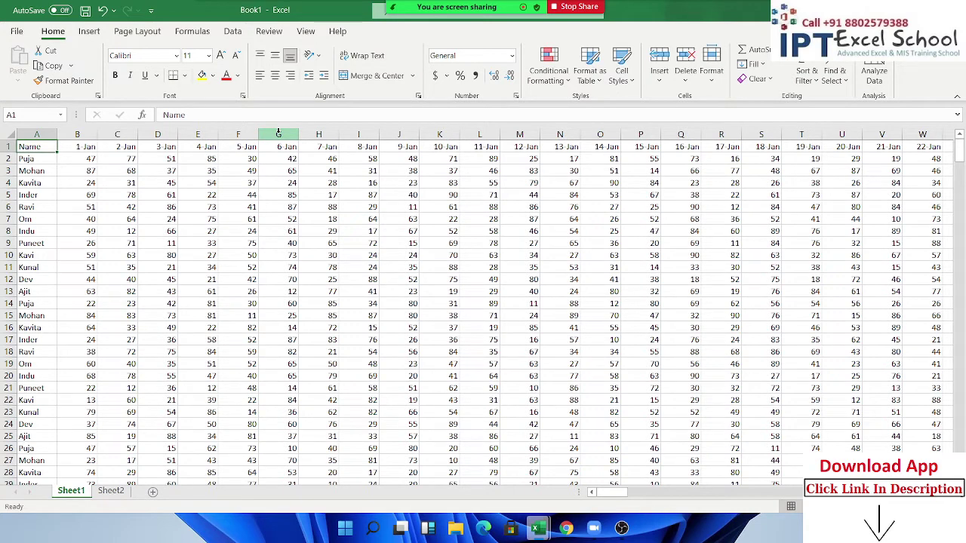
Step: On Sheet2, undo the Jan–Nov month fill and the Jan heading
left_click(119, 492)
key("ctrl+z")
key("ctrl+z")
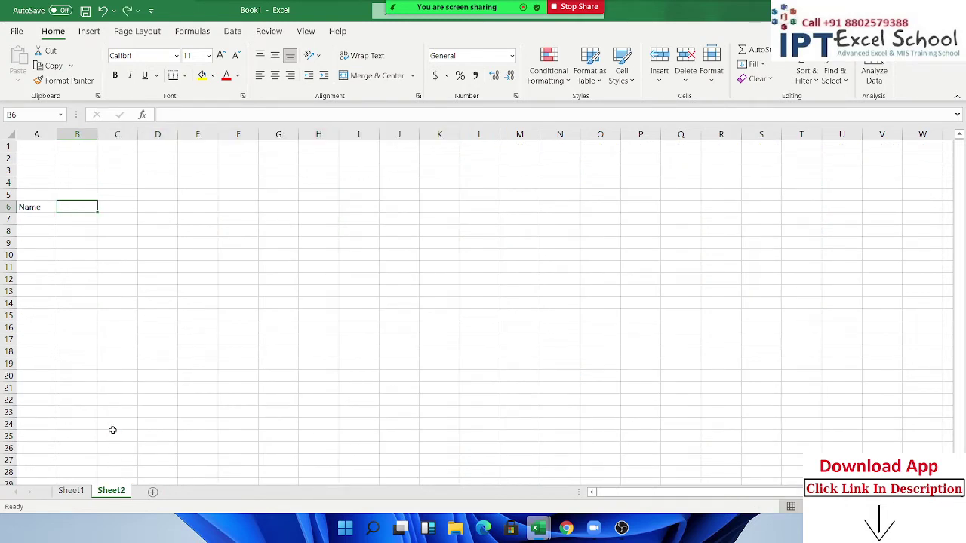
key("ctrl+z")
Step: Type the headings Name, Date and Sales into A1, B1 and C1 of Sheet2
left_click(39, 136)
left_click(41, 147)
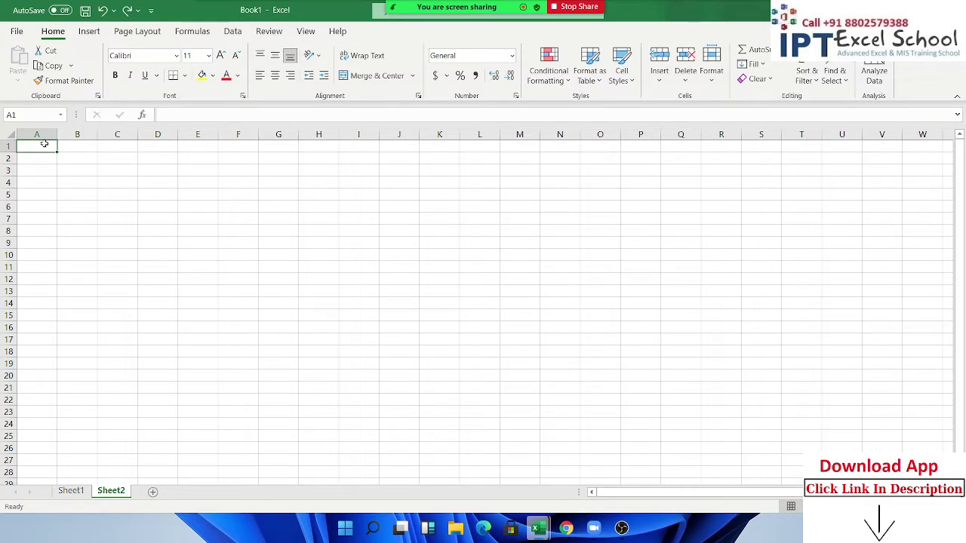
type("Name")
key("Tab")
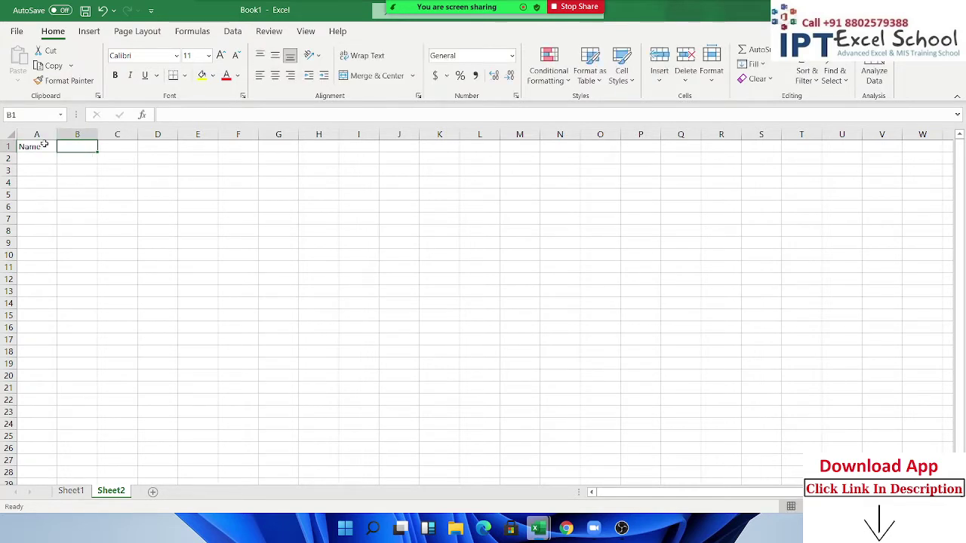
type("Date")
key("Tab")
type("S")
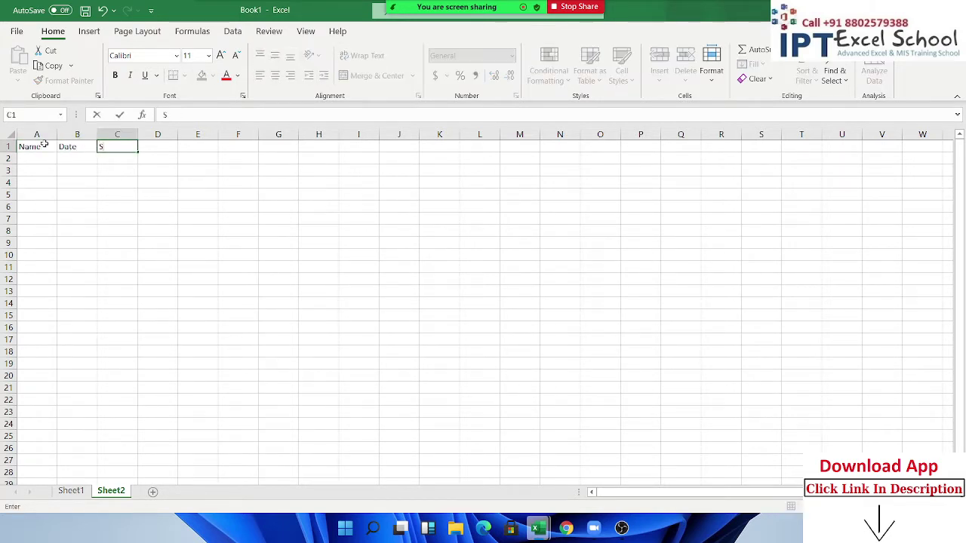
type("ale")
key("BackSpace")
key("BackSpace")
type("les")
key("Return")
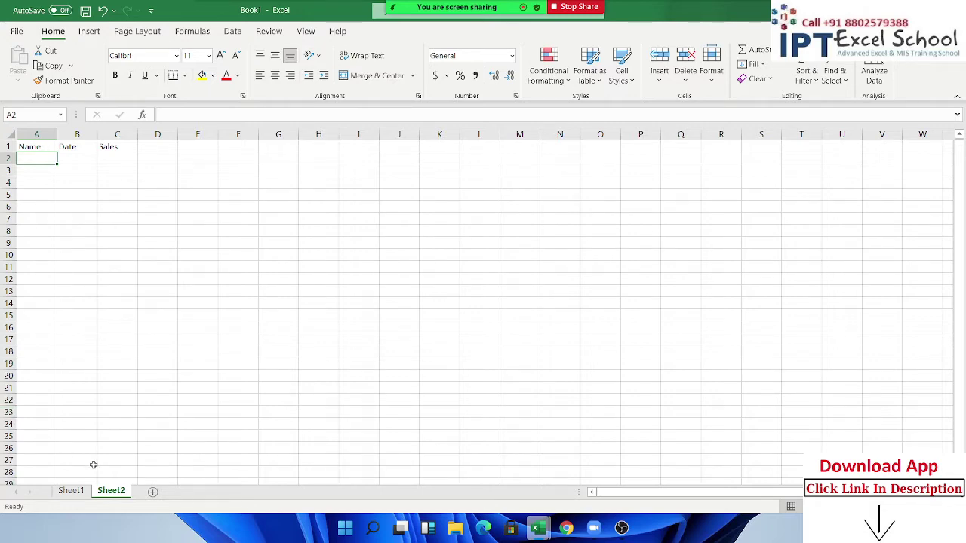
Step: Copy the names A2:A403 from Sheet1 under the Name heading on Sheet2
left_click(77, 483)
left_click(71, 490)
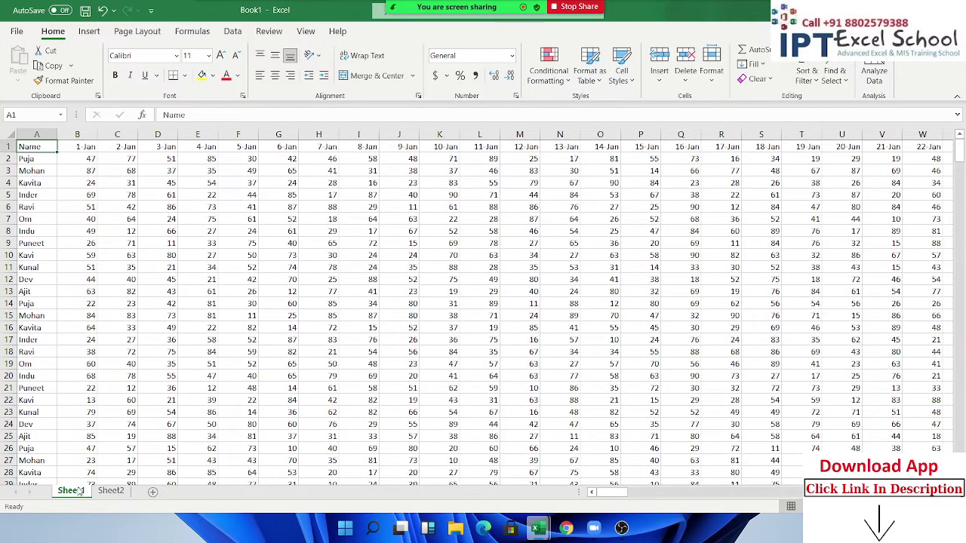
left_click_drag(30, 159, 79, 489)
key("ctrl+c")
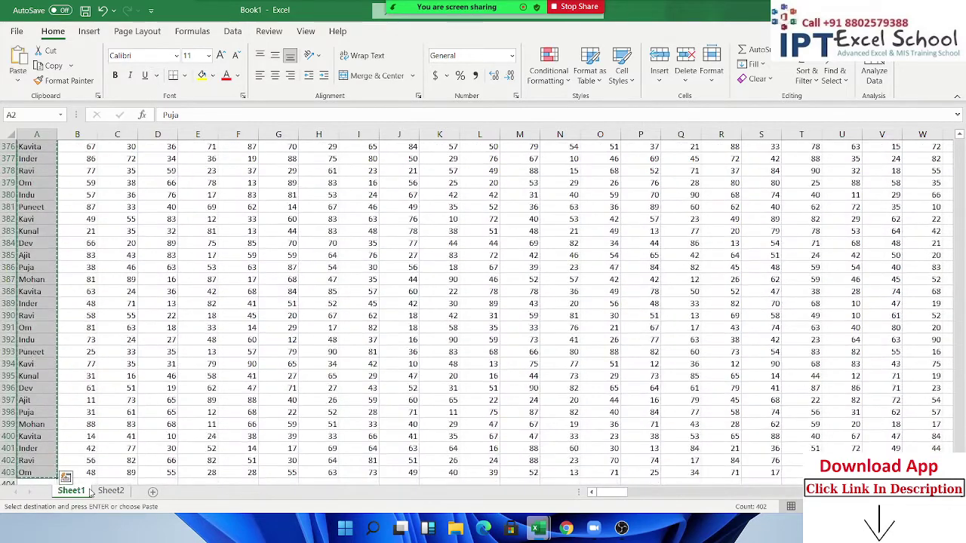
left_click(110, 491)
key("ctrl+Home")
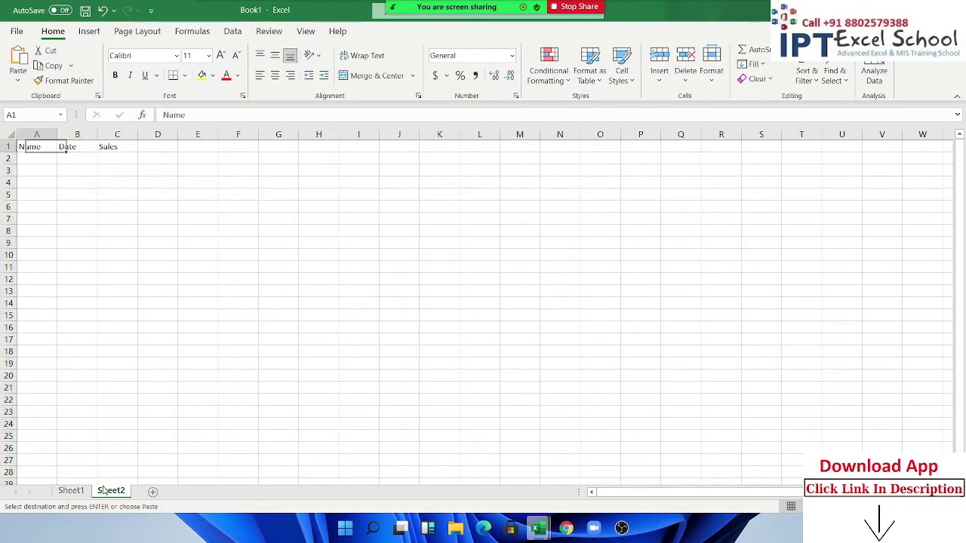
key("Down")
key("ctrl+v")
key("ctrl")
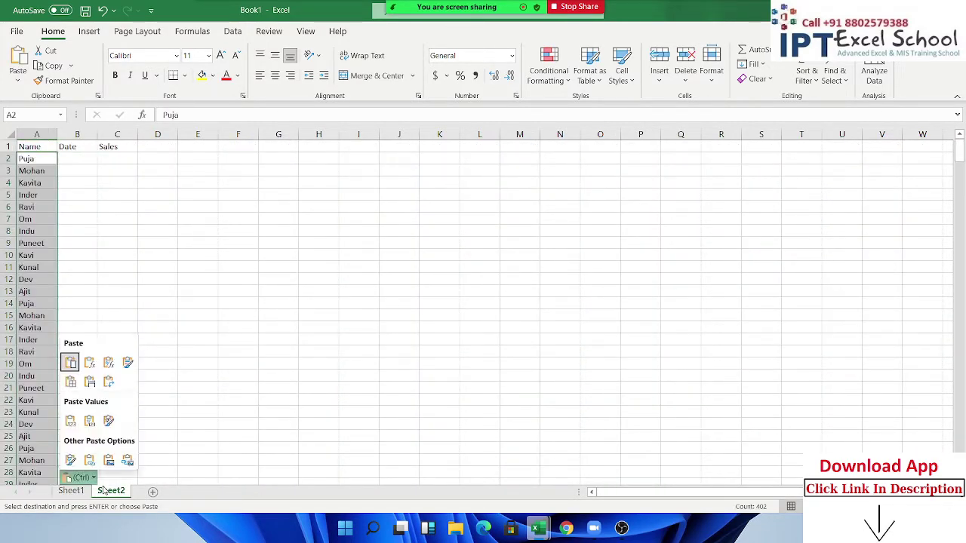
left_click(78, 494)
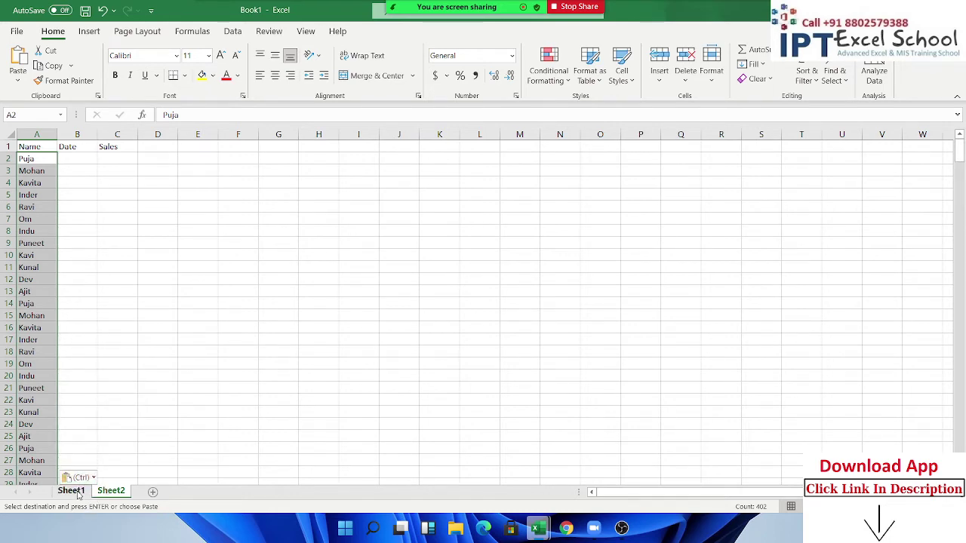
Step: Fill the Date column B2:B403 on Sheet2 with the 1-Jan date
left_click(78, 492)
key("ctrl+Home")
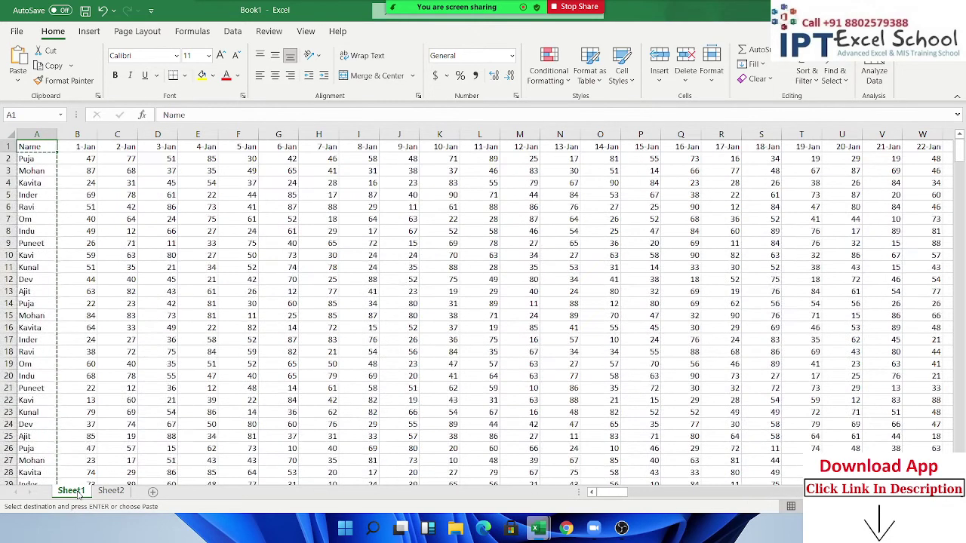
key("Escape")
key("Right")
key("ctrl+c")
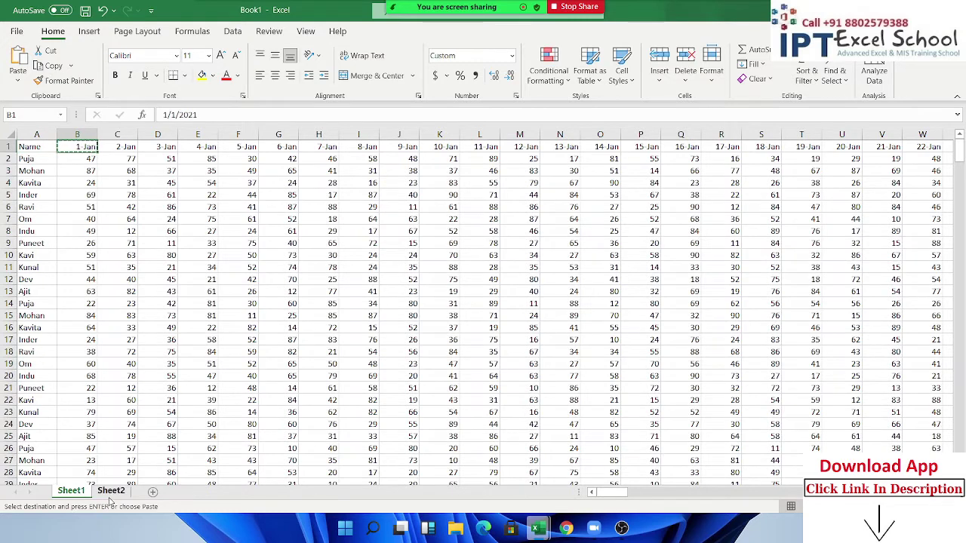
left_click(113, 492)
key("ctrl+Down")
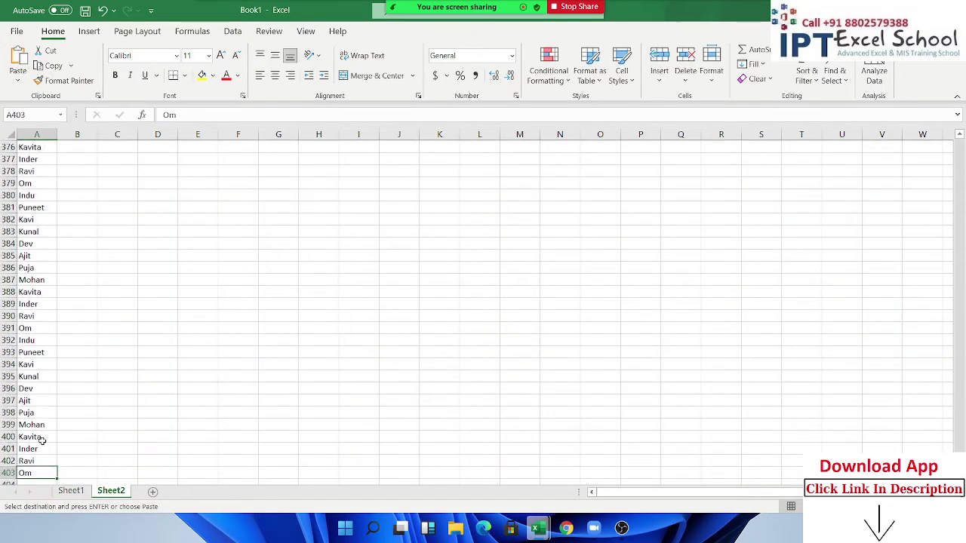
key("Right")
key("ctrl+shift+Up")
key("ctrl+v")
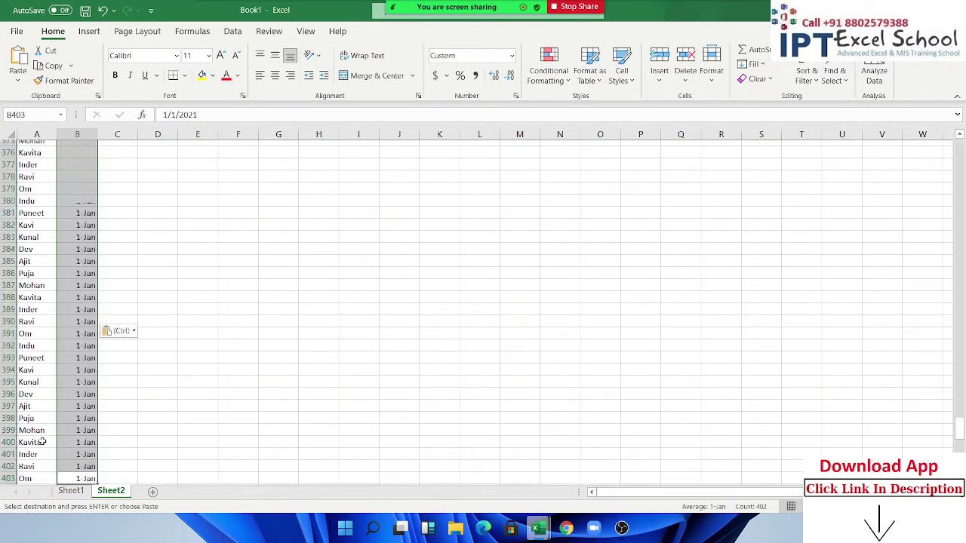
key("Left")
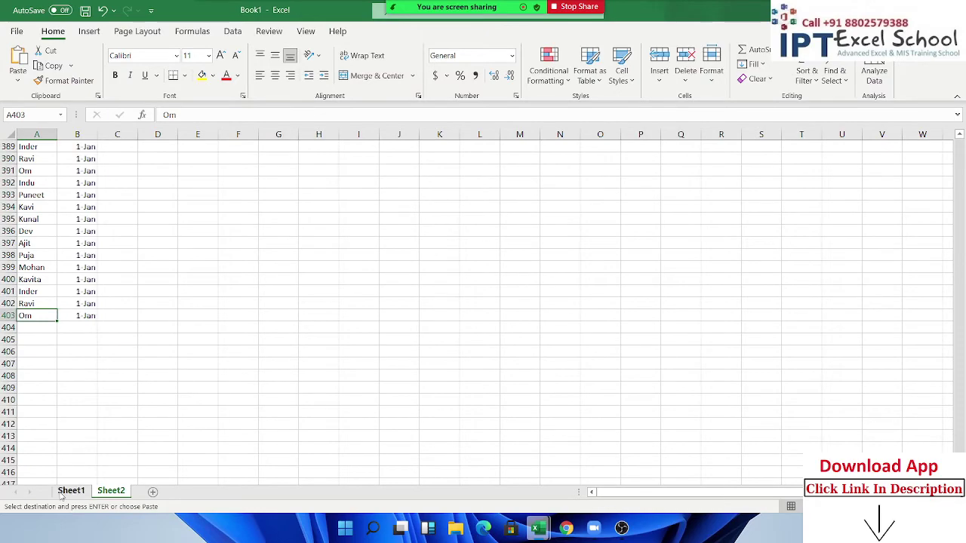
Step: Copy the 1-Jan sales figures from Sheet1 into the Sales column starting at C2
left_click(70, 491)
key("Down")
key("ctrl+shift+Down")
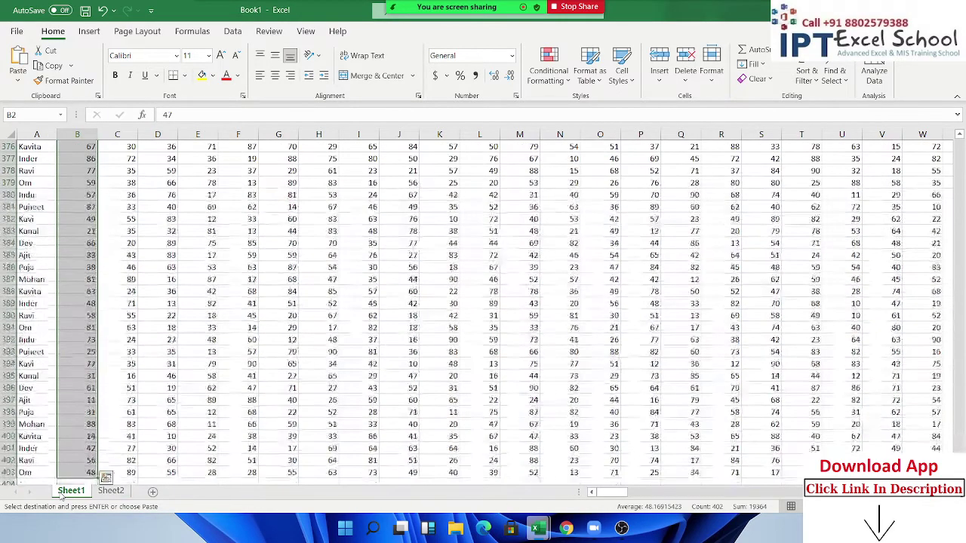
key("ctrl+c")
left_click(127, 492)
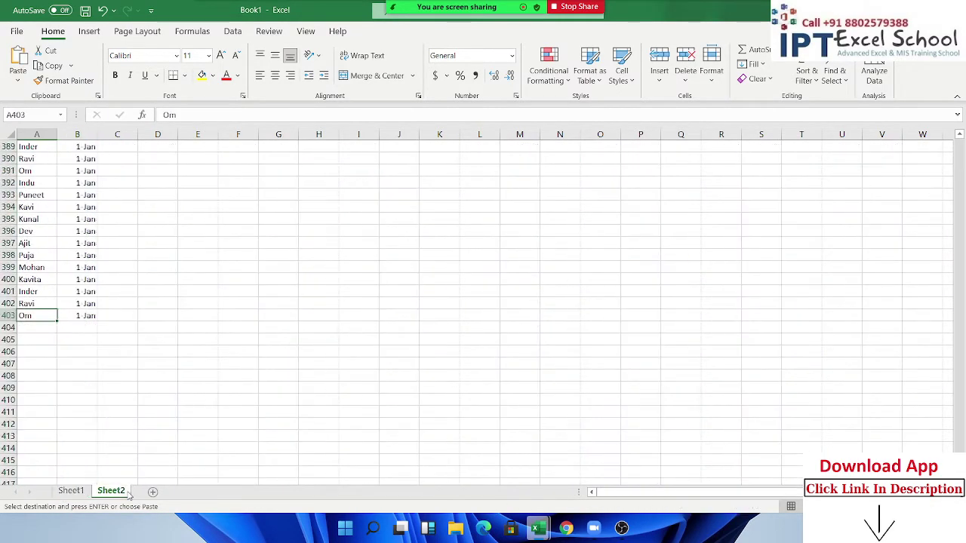
key("Up")
key("ctrl+Up")
key("Down")
key("Right")
key("Right")
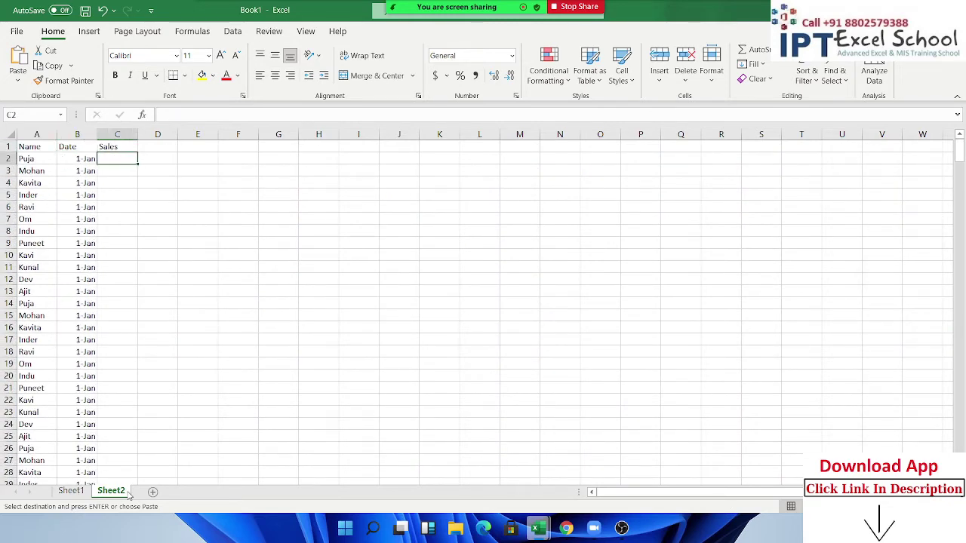
key("ctrl+v")
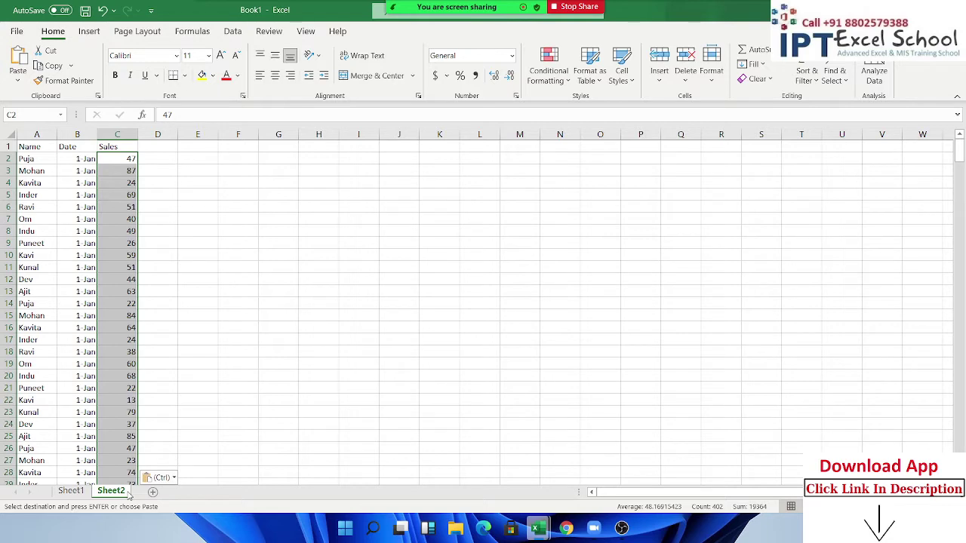
Step: Delete the Name/Date/Sales list A2:C403 and select the three headers
key("ctrl+Left")
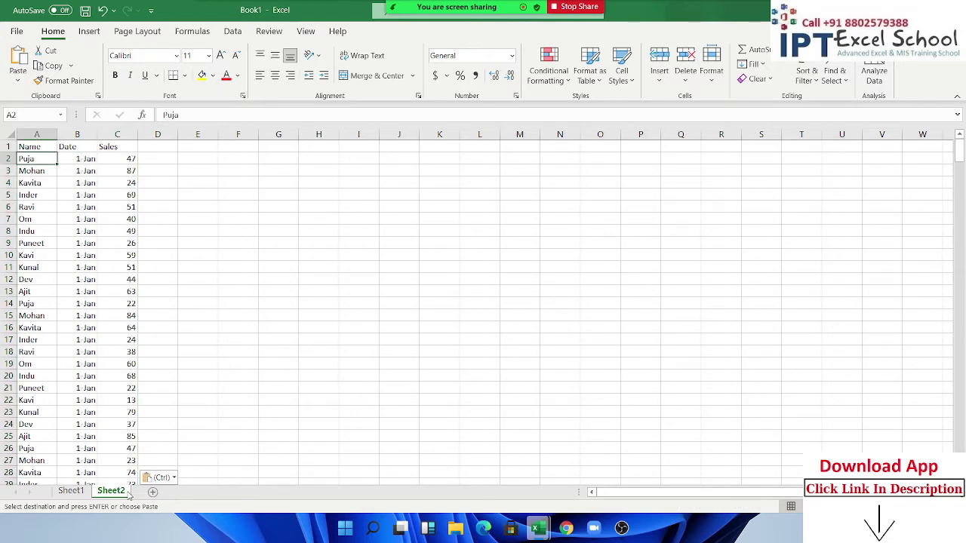
key("ctrl+shift+Right")
key("ctrl+shift+Down")
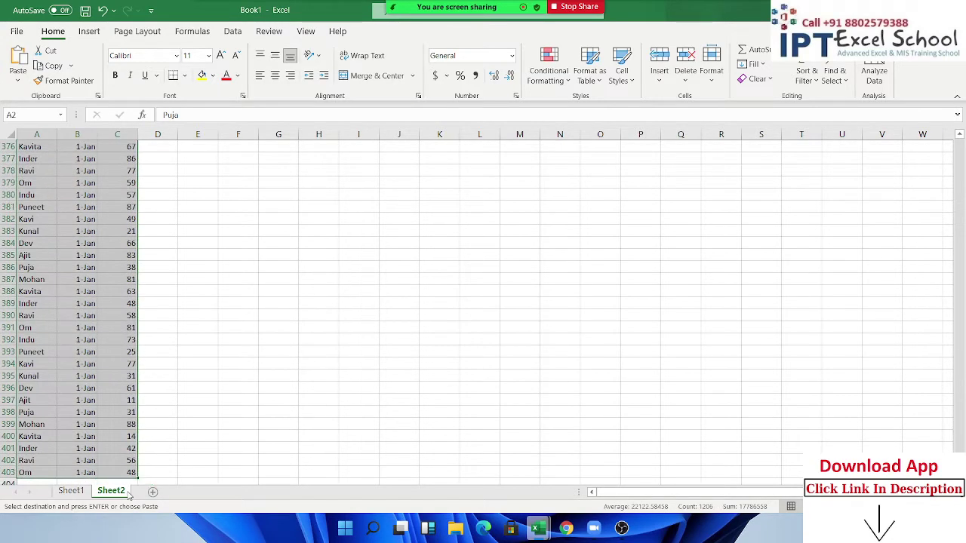
key("Delete")
key("ctrl+Up")
key("ctrl+Right")
key("ctrl+Left")
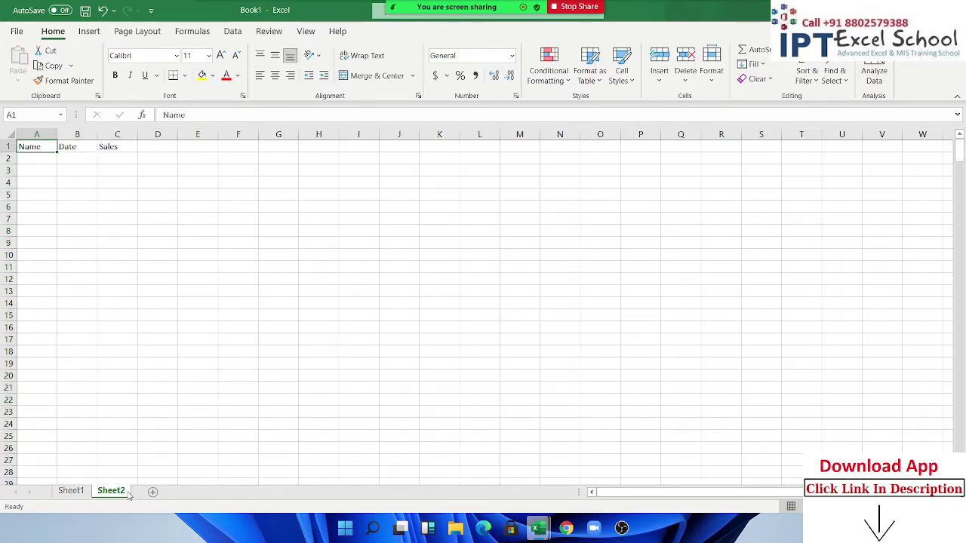
key("ctrl+shift+Right")
Step: Clear the Sheet2 headers and select the entire Sheet1 sales grid
key("Delete")
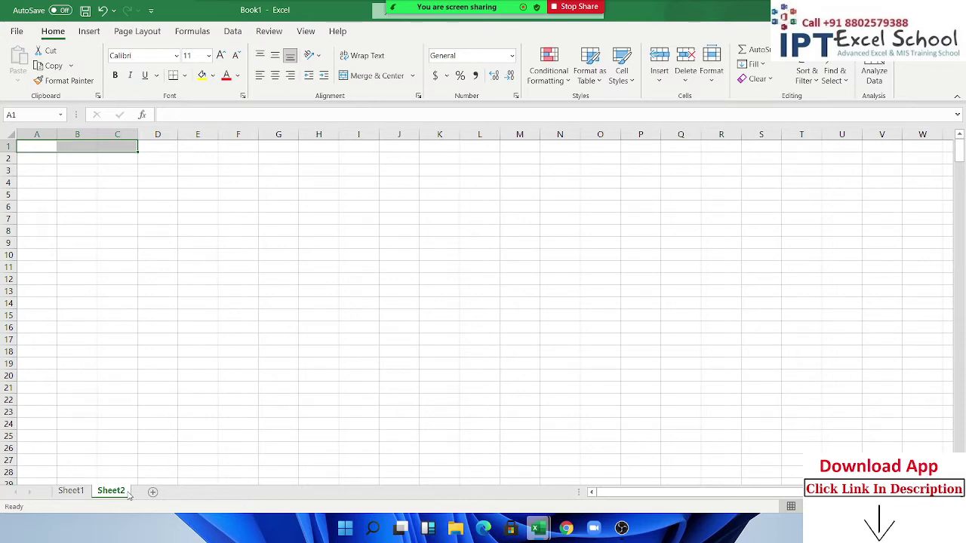
key("ctrl+Page_Up")
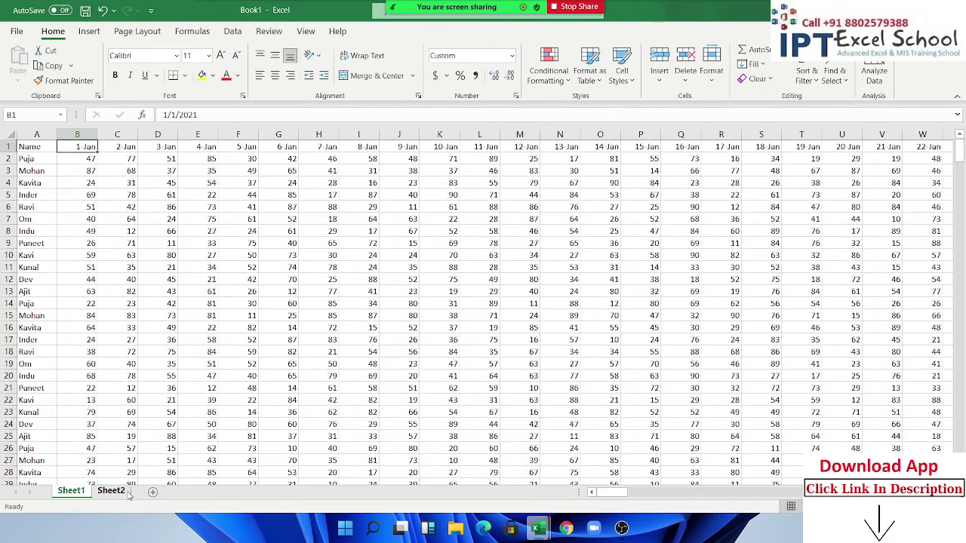
key("Left")
key("ctrl+shift+Right")
key("ctrl+shift+Down")
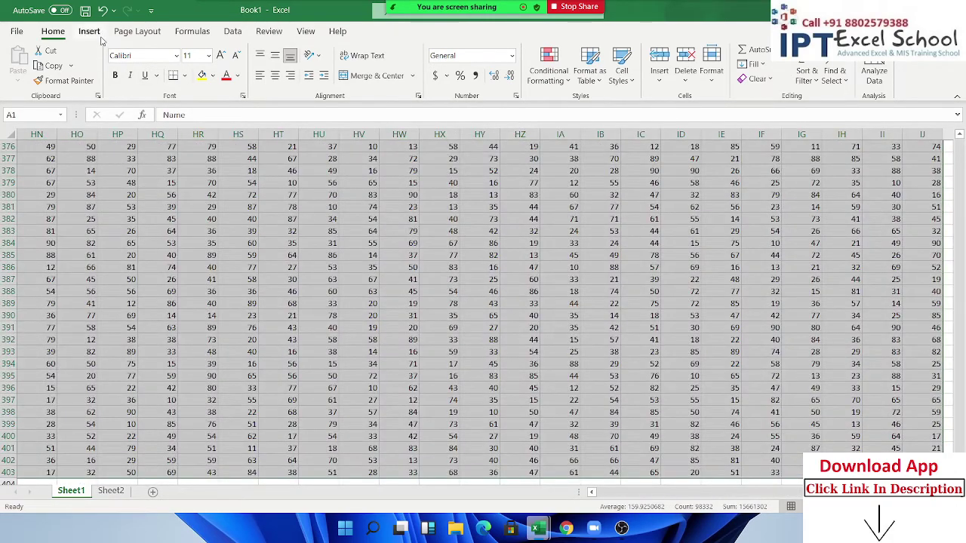
Step: Load the selected range into Power Query via Data > Get Data > From Table/Range, keeping headers
left_click(244, 32)
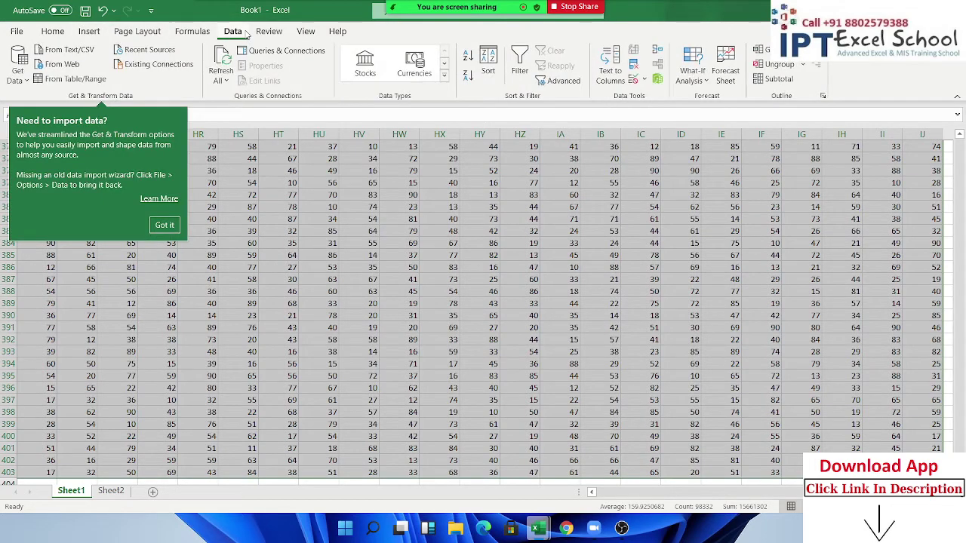
left_click(168, 225)
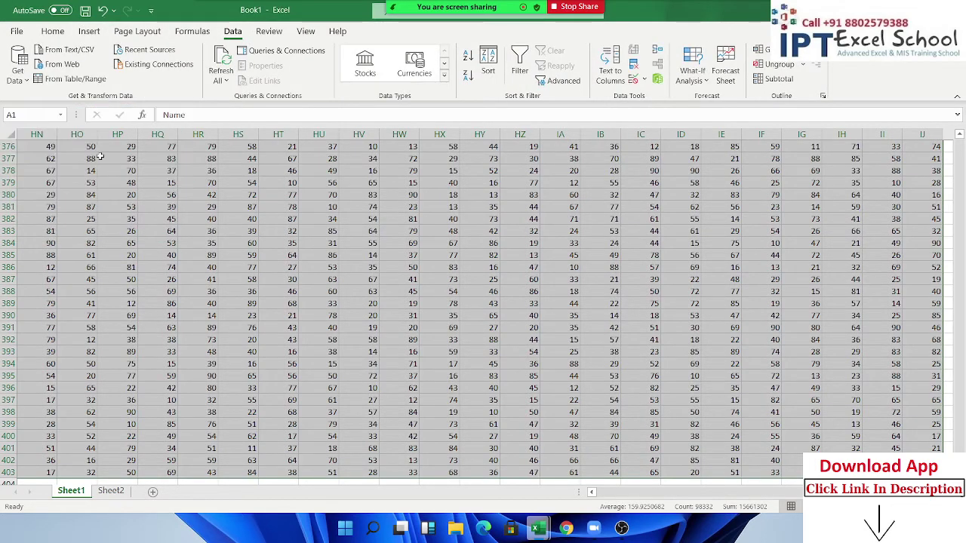
left_click(23, 80)
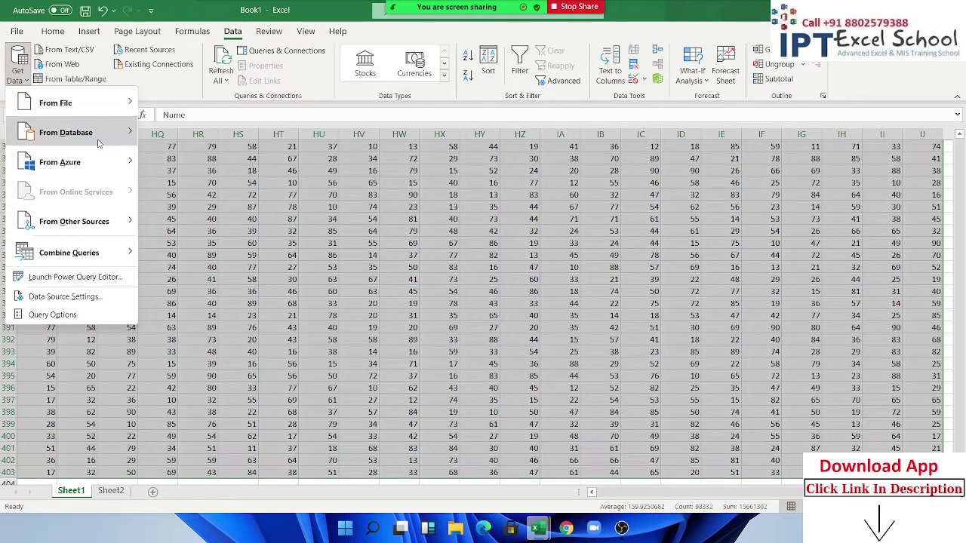
mouse_move(87, 235)
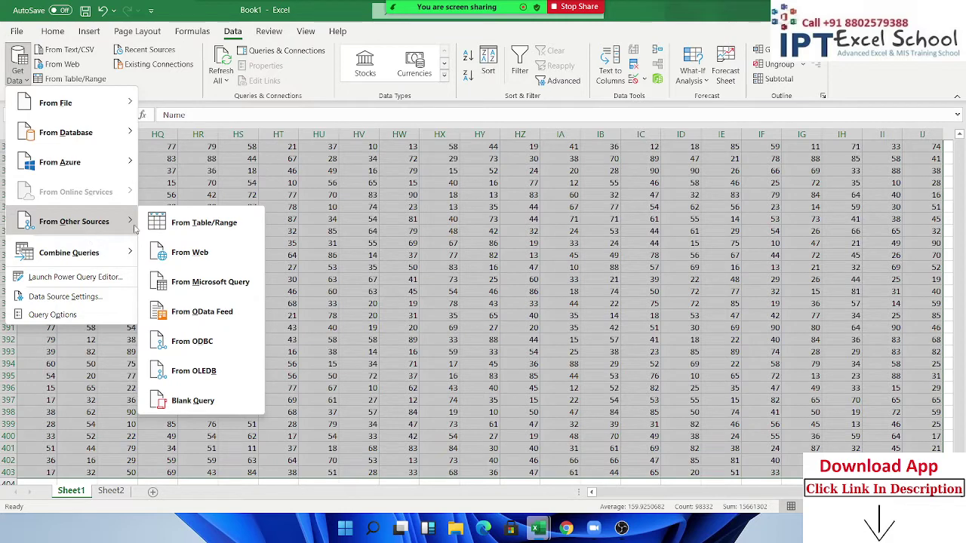
left_click(185, 225)
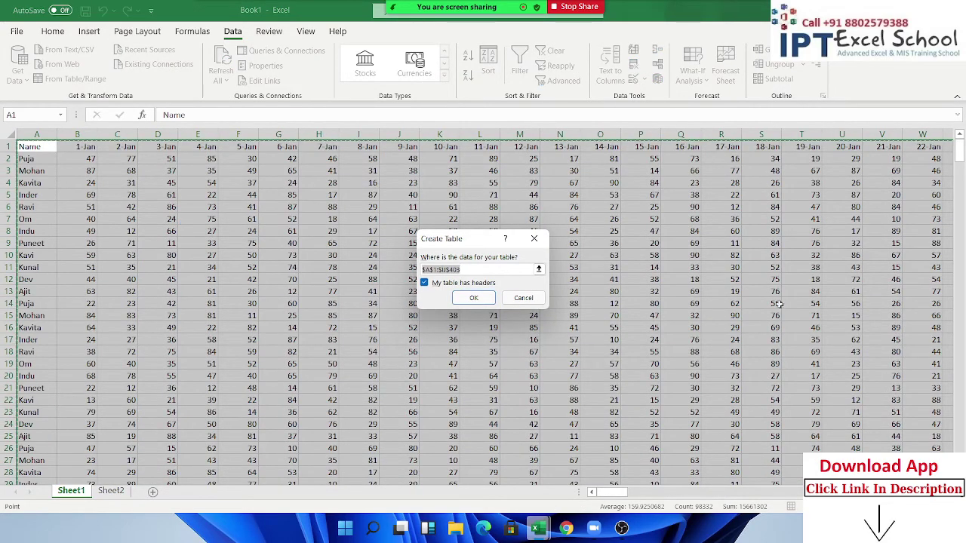
scroll(778, 304, "down", 5)
scroll(778, 305, "down", 5)
scroll(778, 307, "down", 3)
scroll(778, 310, "down", 5)
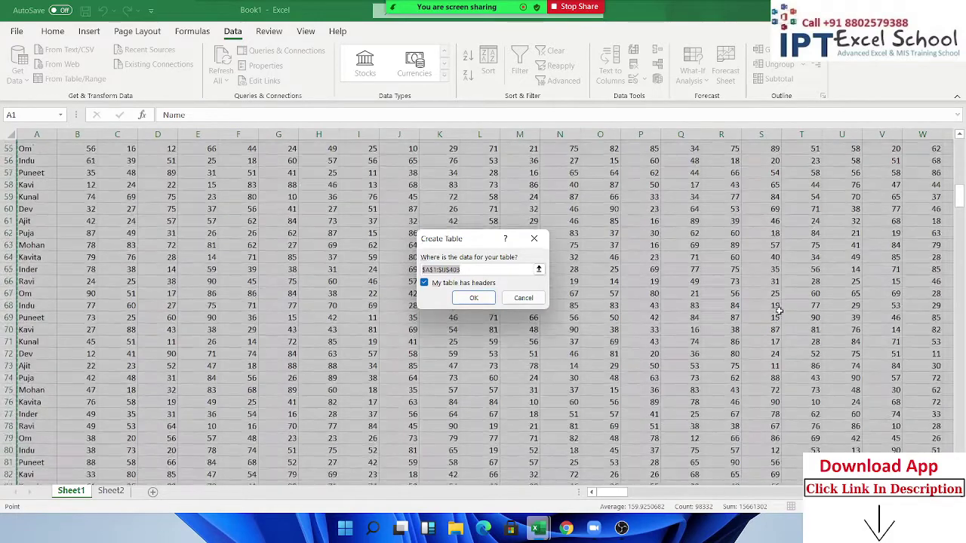
scroll(778, 310, "up", 7)
left_click(474, 297)
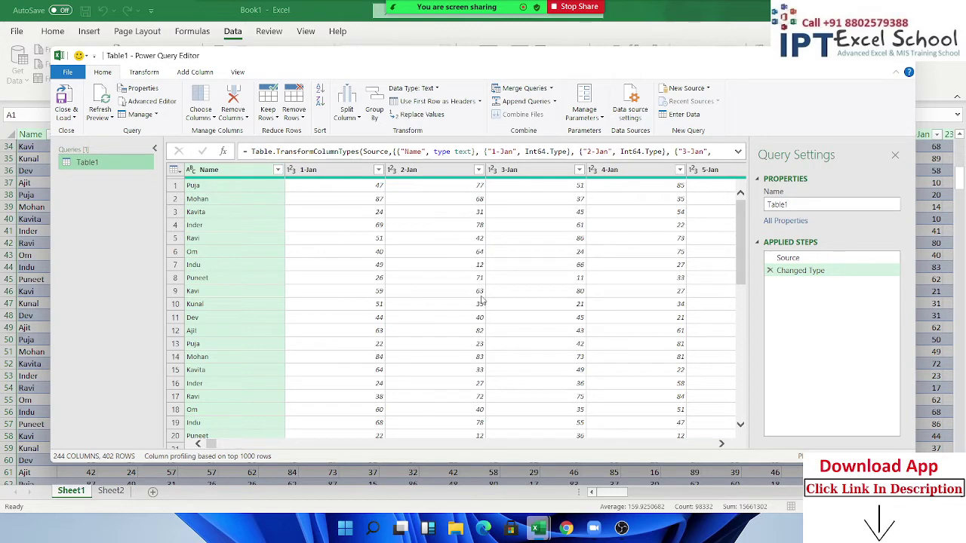
Step: Select the 1-Jan column in the Power Query preview, leaving Name unselected
left_click(322, 266)
left_click(315, 185)
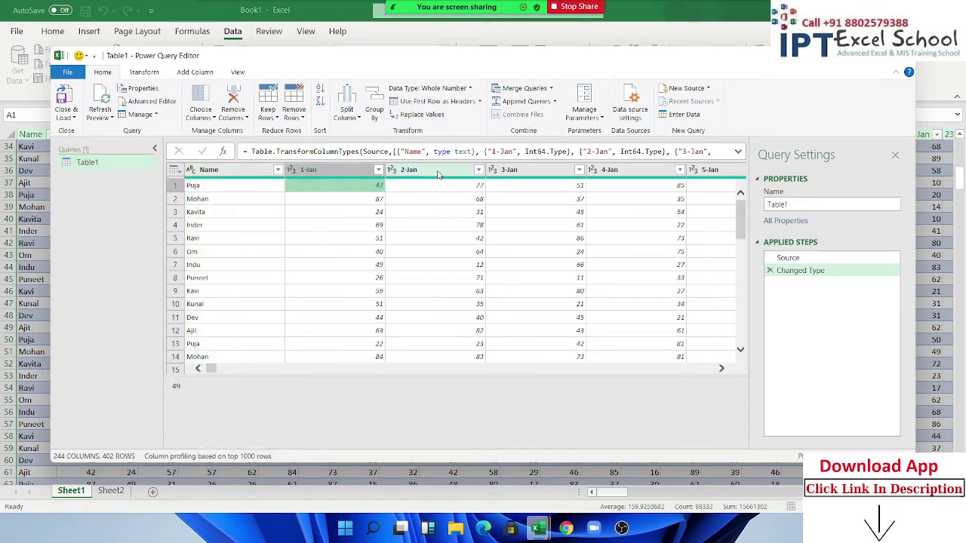
left_click(438, 172)
left_click(515, 174)
left_click(653, 169)
left_click(707, 172)
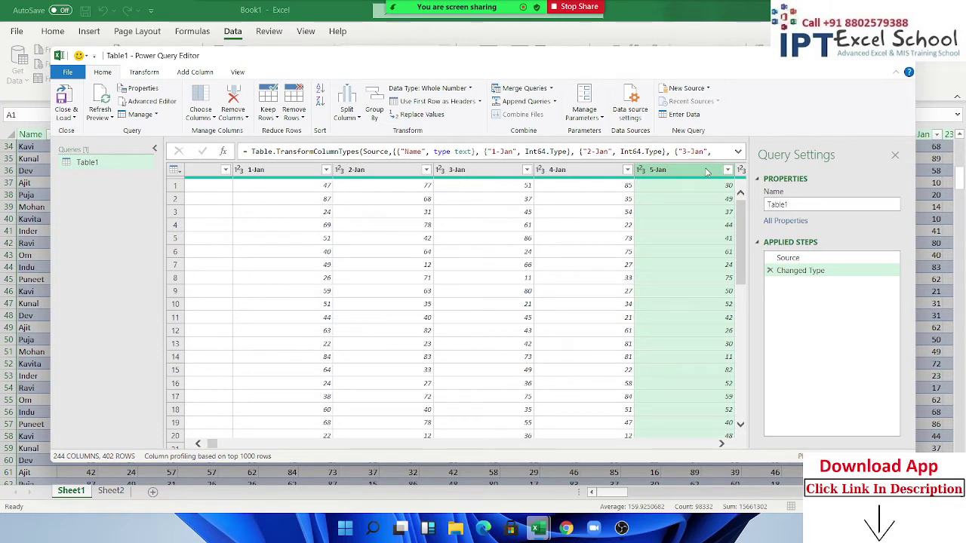
key("Left")
key("Left")
key("Left")
key("Left")
key("Left")
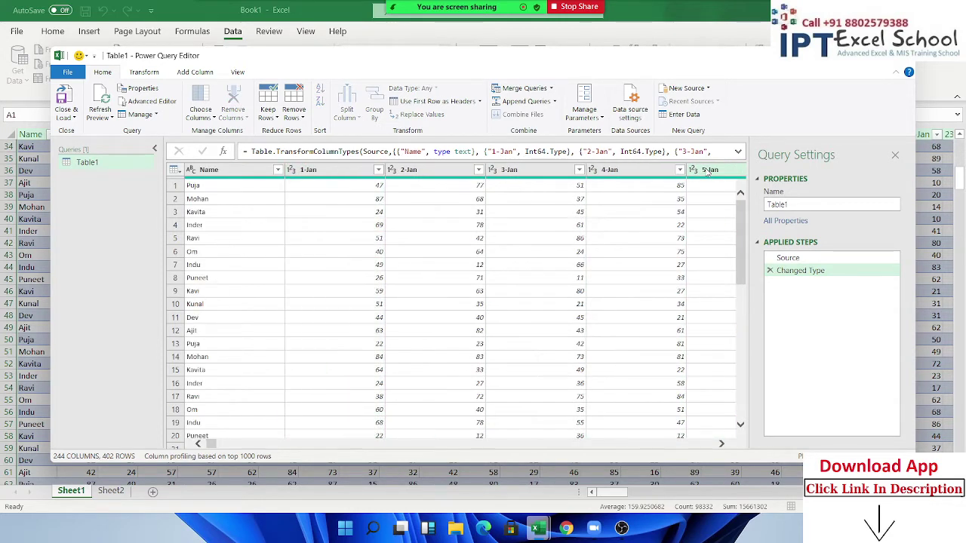
key("Left")
key("Right")
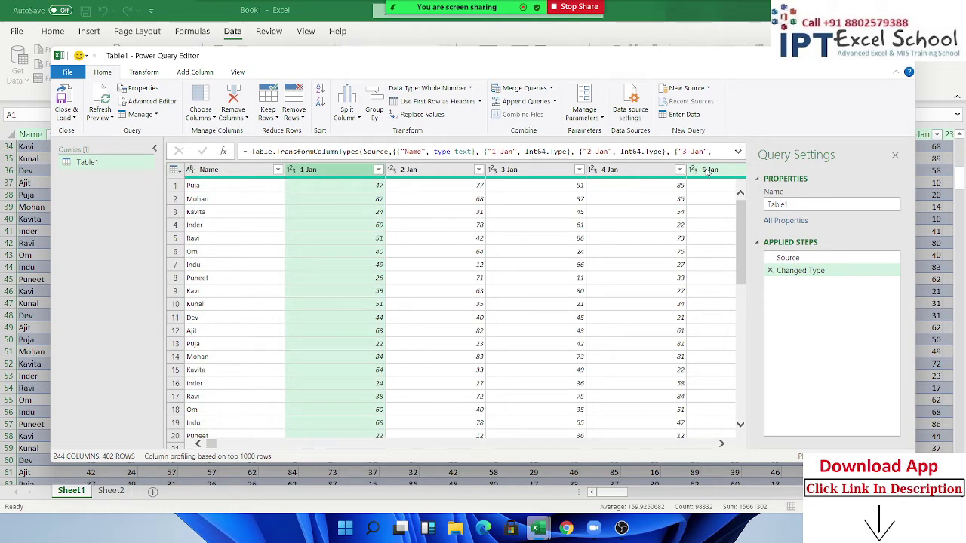
key("shift+Right")
key("shift+Right")
key("shift+Right")
key("shift+Right")
key("shift+Right")
key("shift+Right")
key("shift+Right")
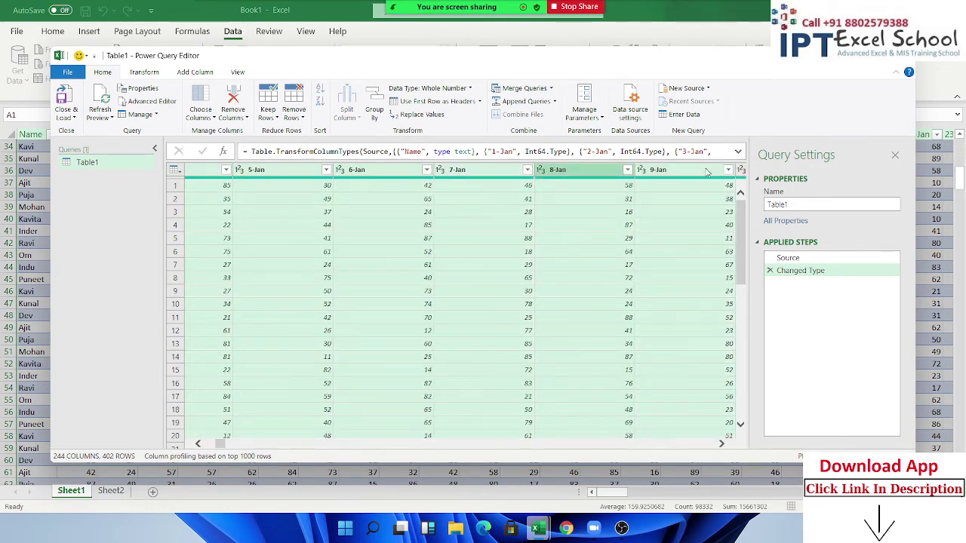
key("shift+Left")
key("shift+Left")
key("shift+Left")
key("shift+Left")
key("shift+Left")
key("shift+Left")
key("shift+Left")
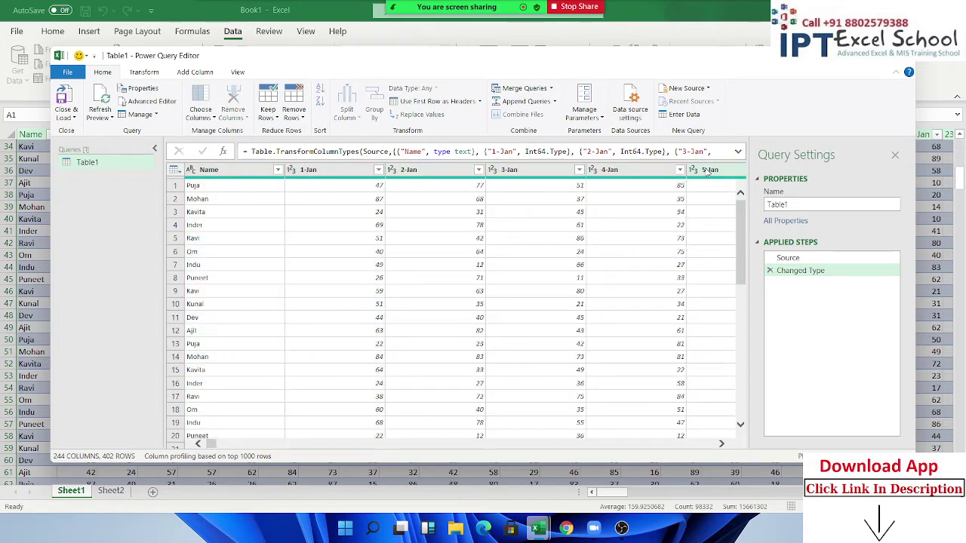
key("Left")
key("Right")
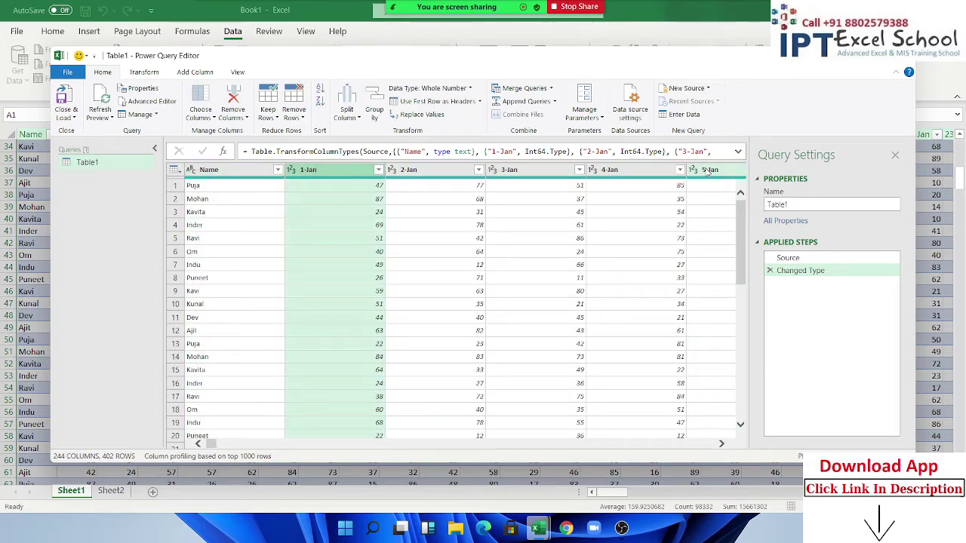
key("Left")
key("Right")
Step: Extend the column selection across all date columns through 31-Aug
key("shift+Right")
key("shift+Right")
key("shift+Right")
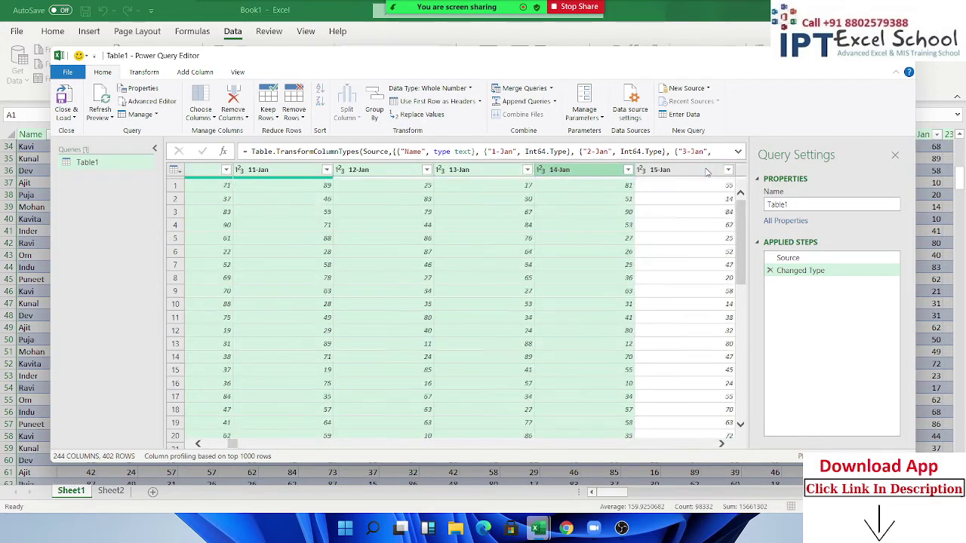
key("shift+Right")
key("shift+Right")
key("shift+Right")
key("shift+Right")
key("shift+Right")
key("shift+Right")
key("shift+Right")
key("shift+Right")
key("shift+Right")
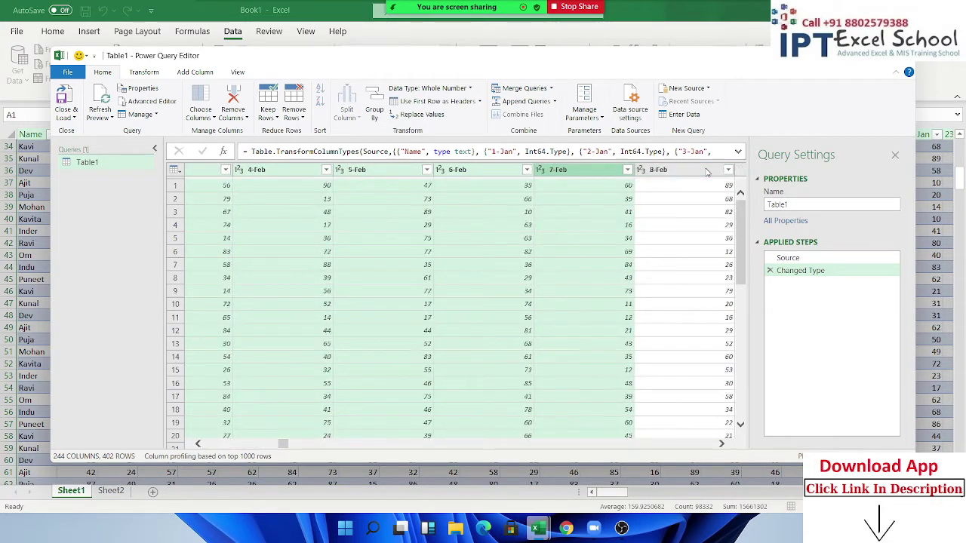
key("shift+Right")
key("shift+Right")
key("shift+Right")
key("shift+Right")
key("shift+Right")
key("shift+Right")
key("shift+Right")
key("shift+Right")
key("shift+Right")
key("shift+Right")
key("shift+Right")
key("shift+Right")
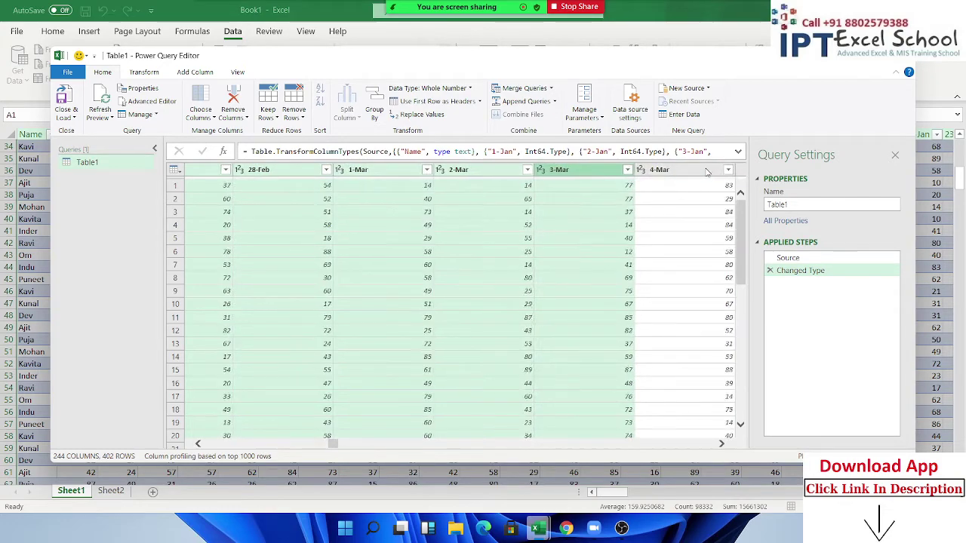
key("shift+Right")
key("shift+Right")
key("shift+Right")
key("shift+Right")
key("shift+Right")
key("shift+Right")
key("shift+Right")
key("shift+Right")
key("shift+Right")
key("shift+Right")
key("shift+Right")
key("shift+Right")
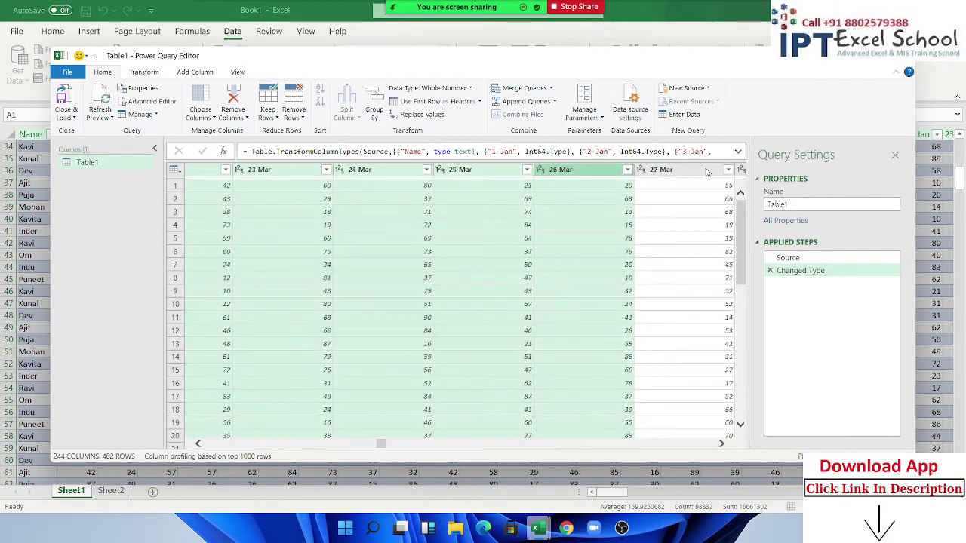
key("shift+Right")
key("shift+Right")
key("shift+Right")
key("shift+Right")
key("shift+Right")
key("shift+Right")
key("shift+Right")
key("shift+Right")
key("shift+Right")
key("shift+Right")
key("shift+Right")
key("shift+Right")
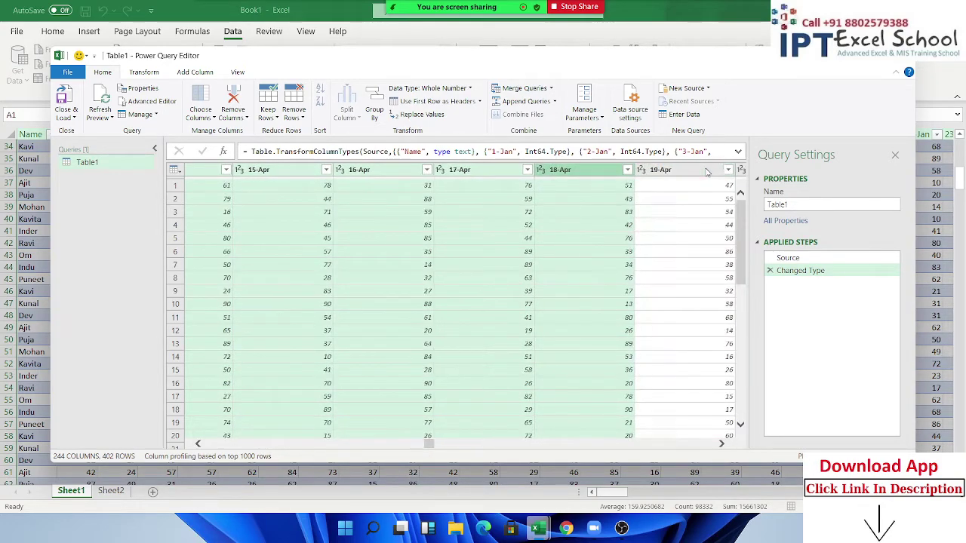
key("shift+Right")
key("shift+Right")
key("shift+Right")
key("shift+Right")
key("shift+Right")
key("shift+Right")
key("shift+Right")
key("shift+Right")
key("shift+Right")
key("shift+Right")
key("shift+Right")
key("shift+Right")
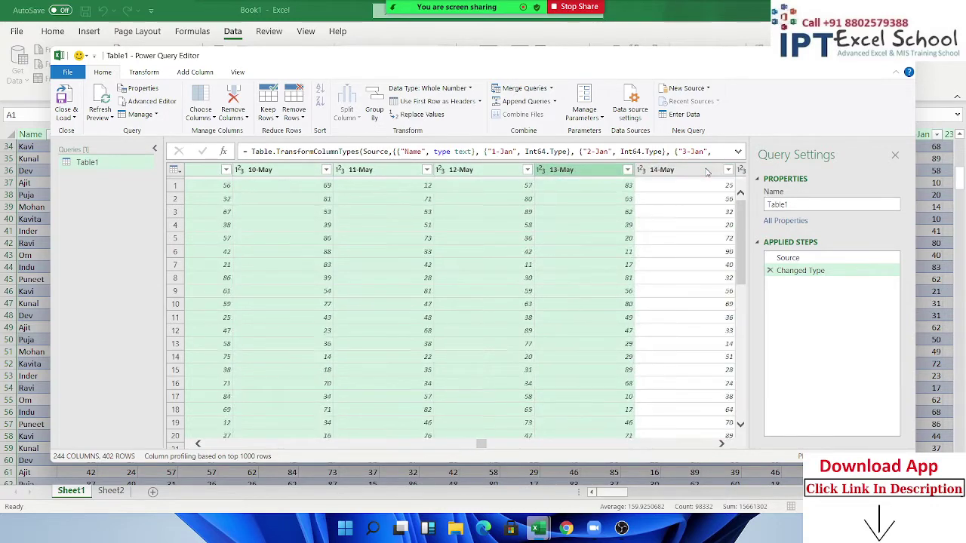
key("shift+Right")
key("shift+Right")
key("shift+Right")
key("shift+Right")
key("shift+Right")
key("shift+Right")
key("shift+Right")
key("shift+Right")
key("shift+Right")
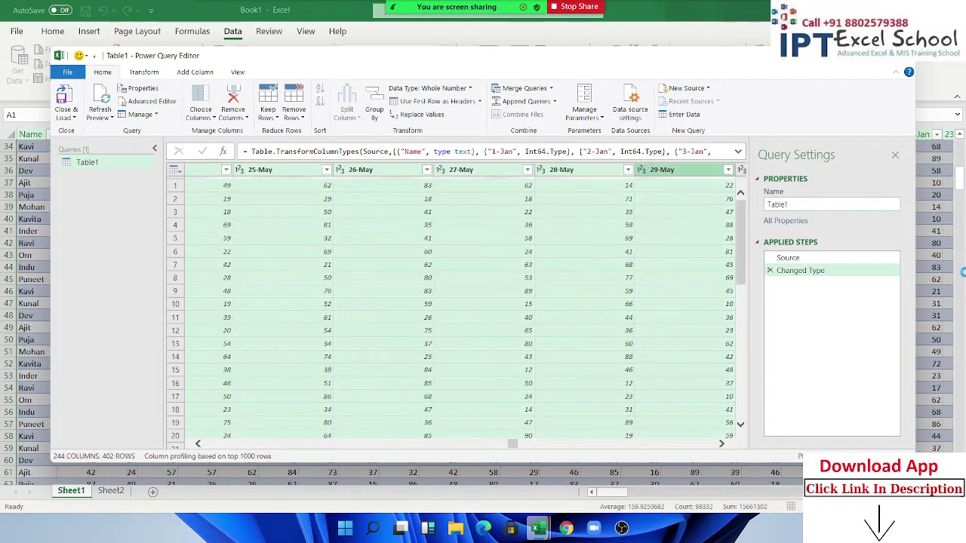
left_click_drag(513, 444, 715, 443)
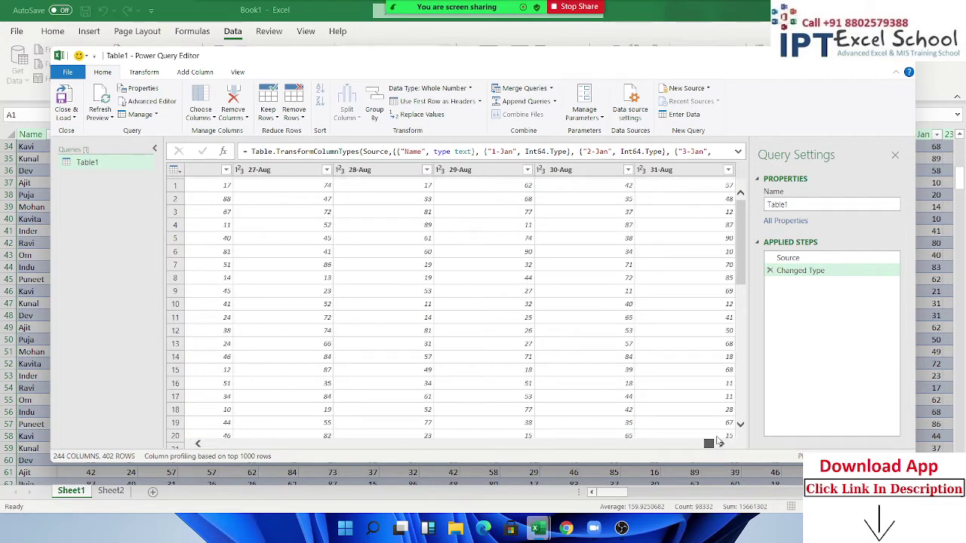
left_click(699, 174, "shift")
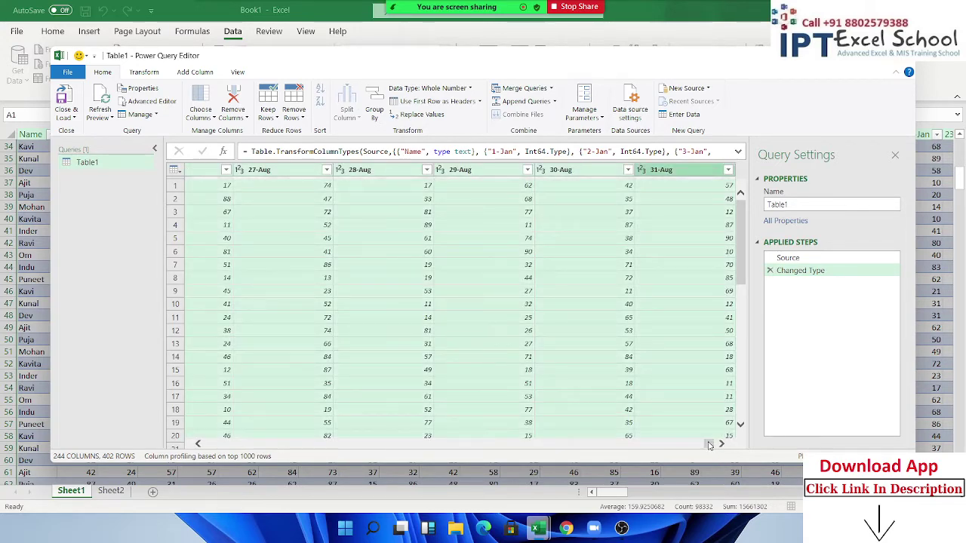
left_click_drag(710, 443, 199, 443)
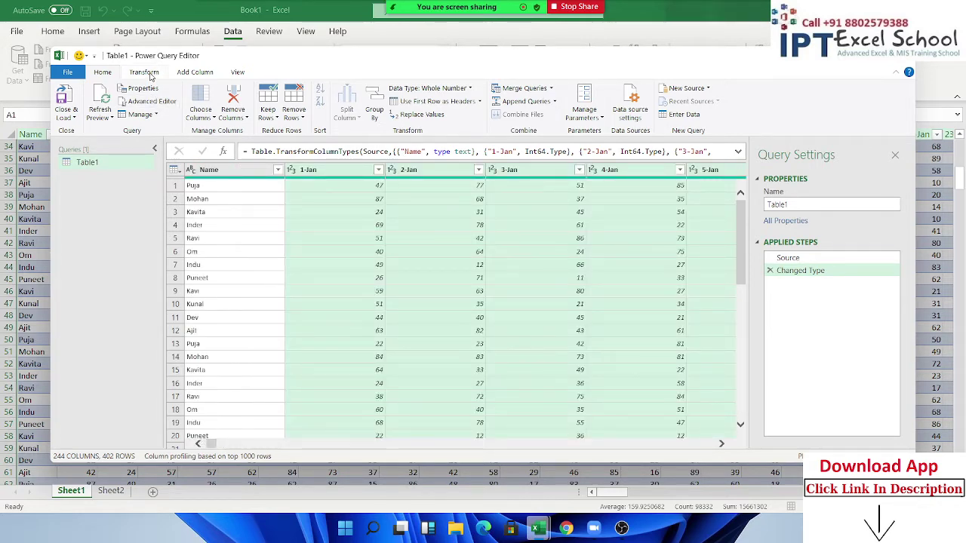
Step: Unpivot the selected 1-Jan to 31-Aug columns with Transform > Unpivot Columns
left_click(145, 72)
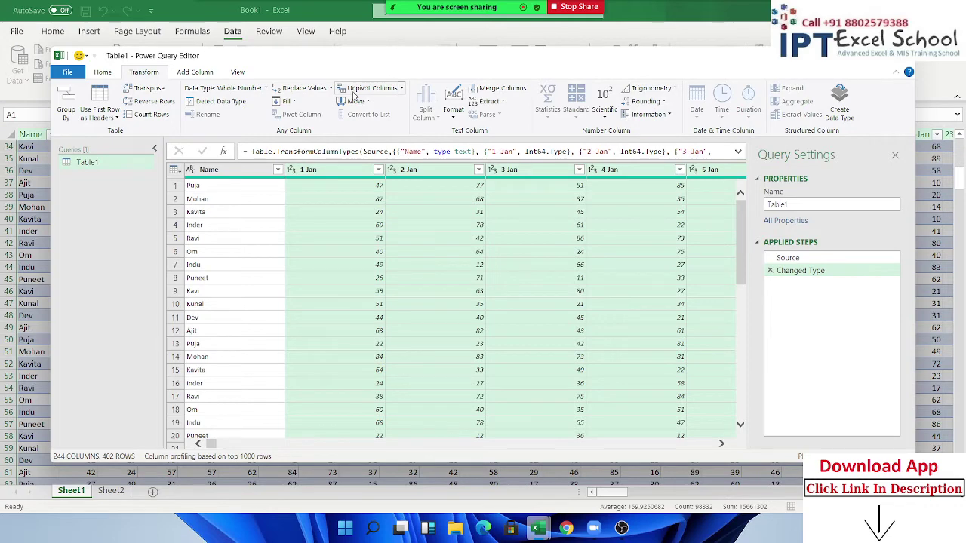
left_click(385, 88)
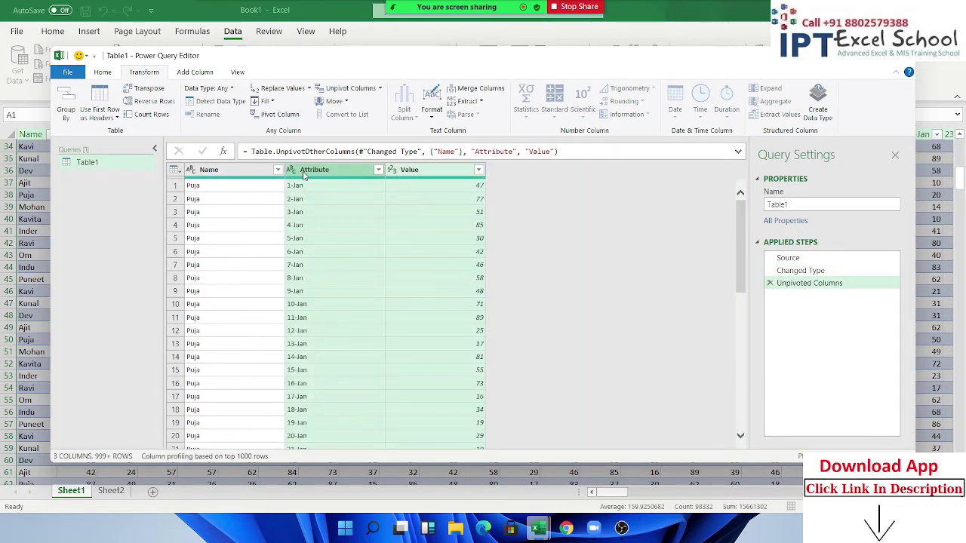
Step: Rename the Attribute column to Date
left_click(306, 173)
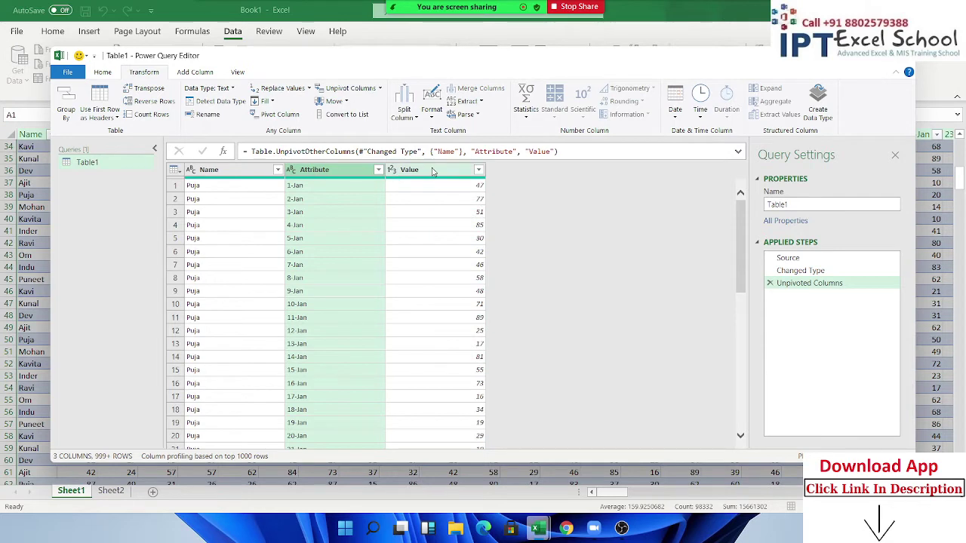
left_click(432, 172)
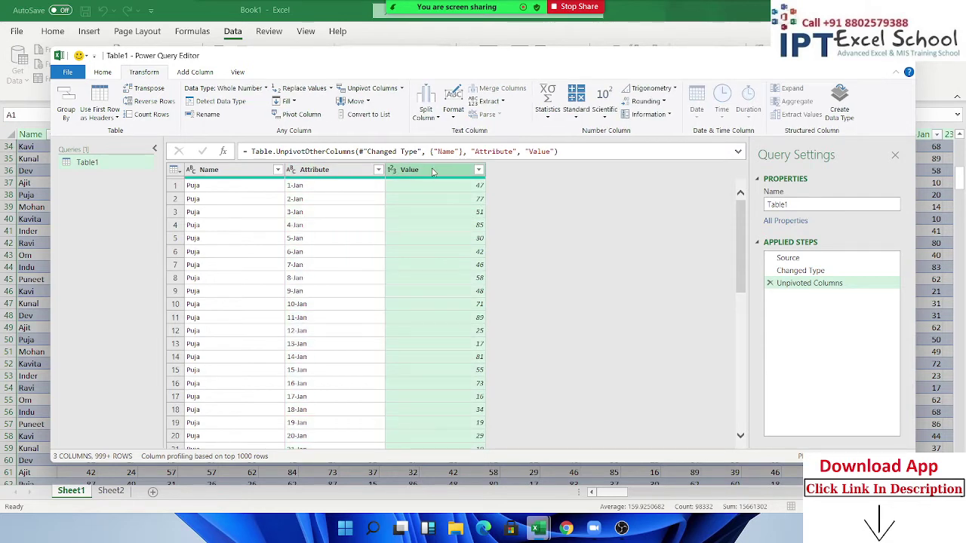
left_click(330, 174)
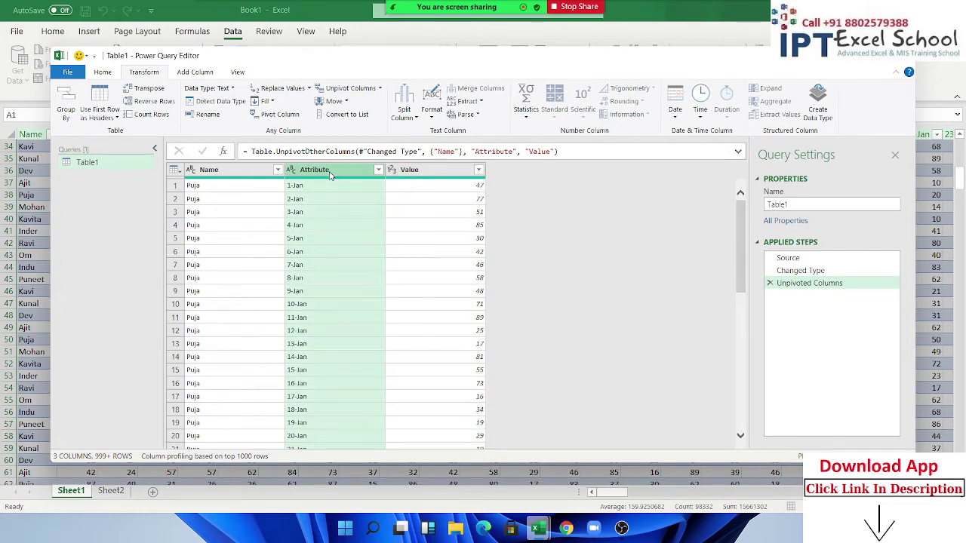
double_click(324, 173)
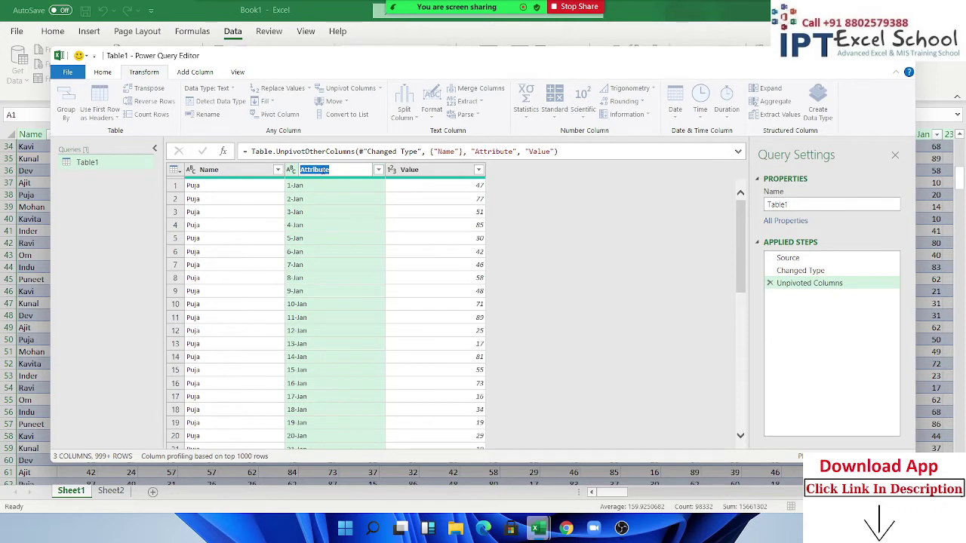
left_click(395, 218)
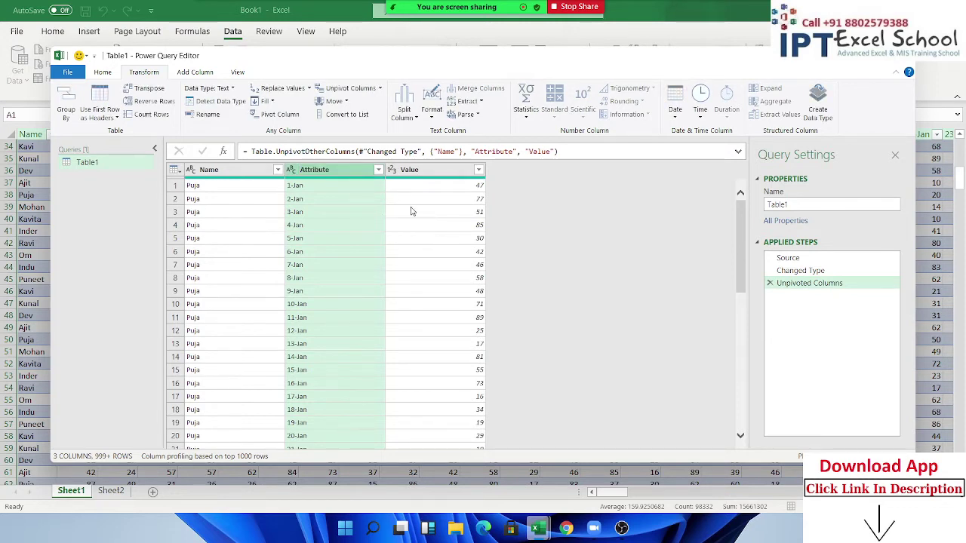
left_click(411, 212)
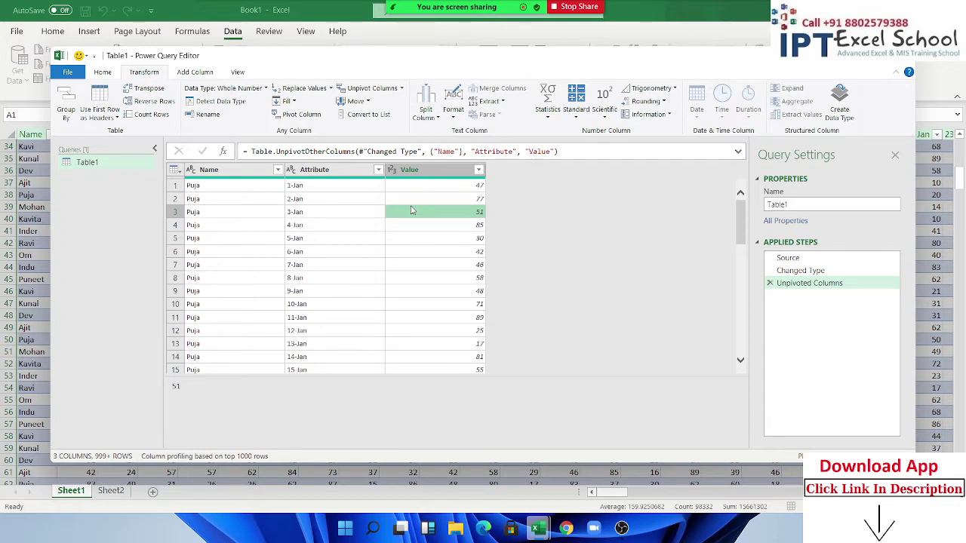
left_click(332, 173)
double_click(332, 171)
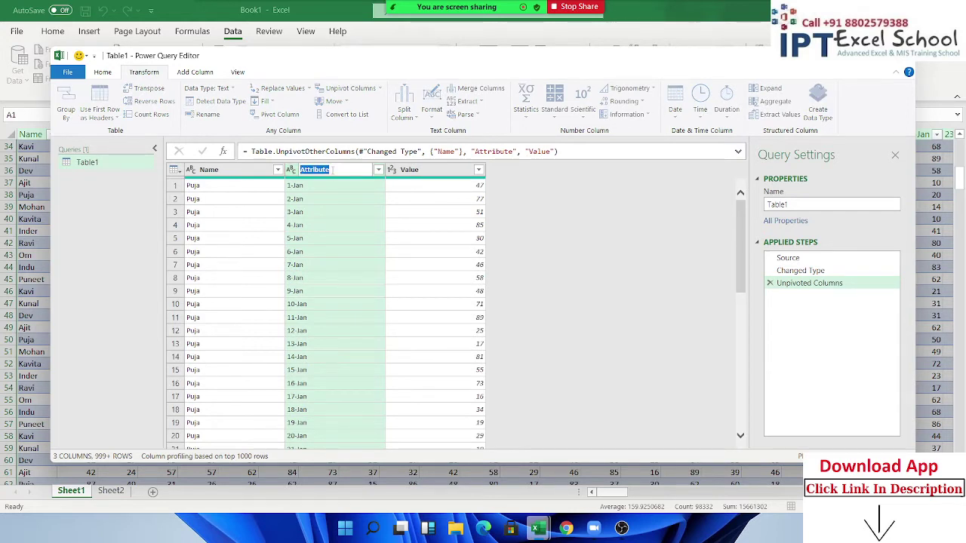
type("Das")
key("BackSpace")
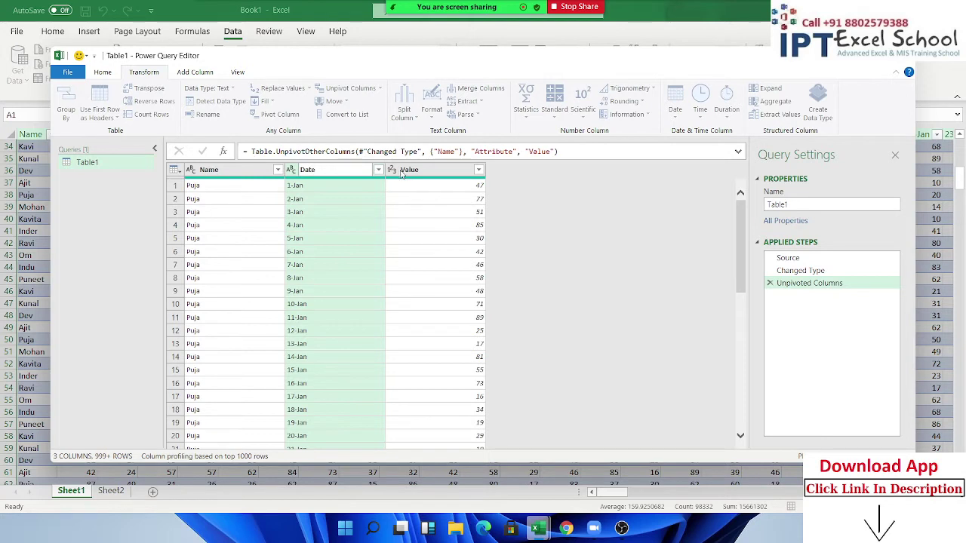
key("Return")
Step: Rename the Value column to Sales
double_click(430, 172)
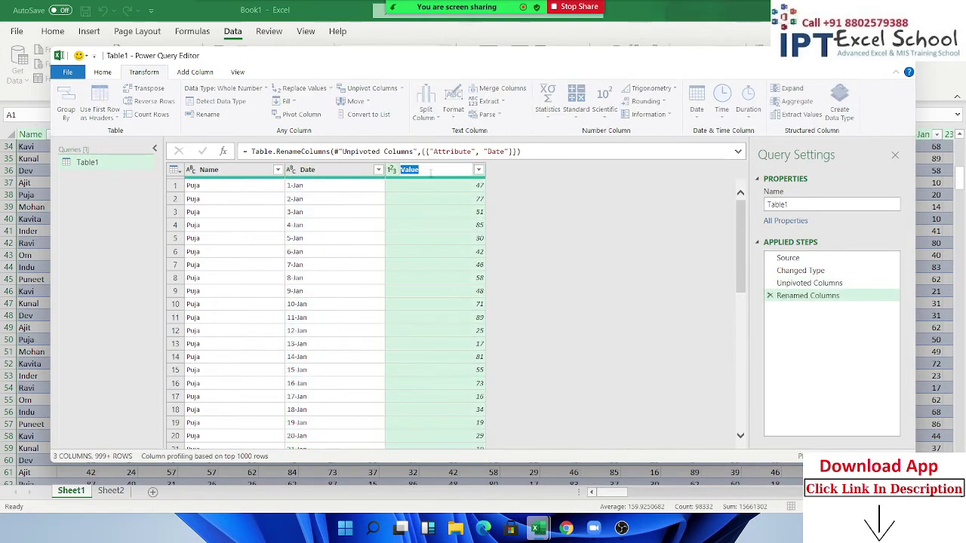
type("Sal")
type("es")
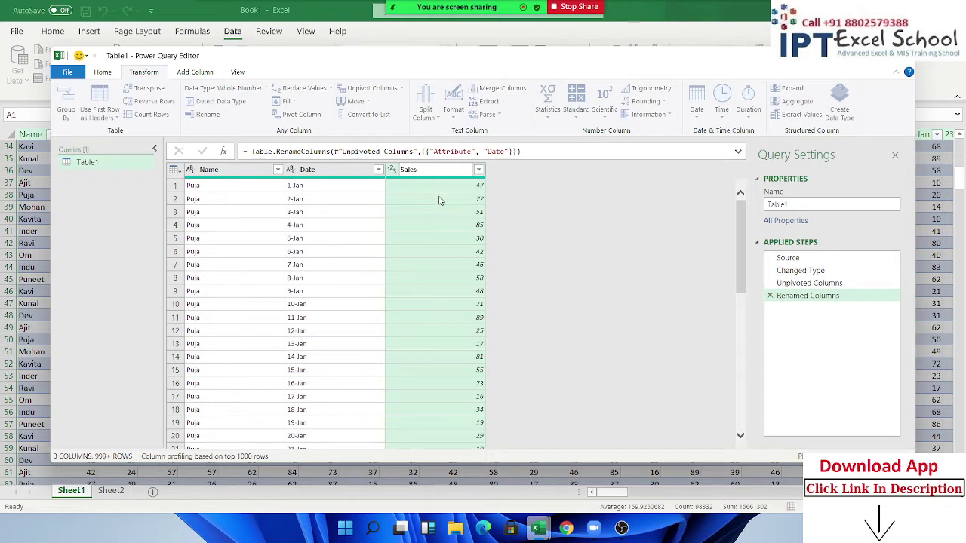
key("Return")
scroll(332, 232, "down", 1)
scroll(332, 232, "down", 7)
scroll(332, 232, "down", 6)
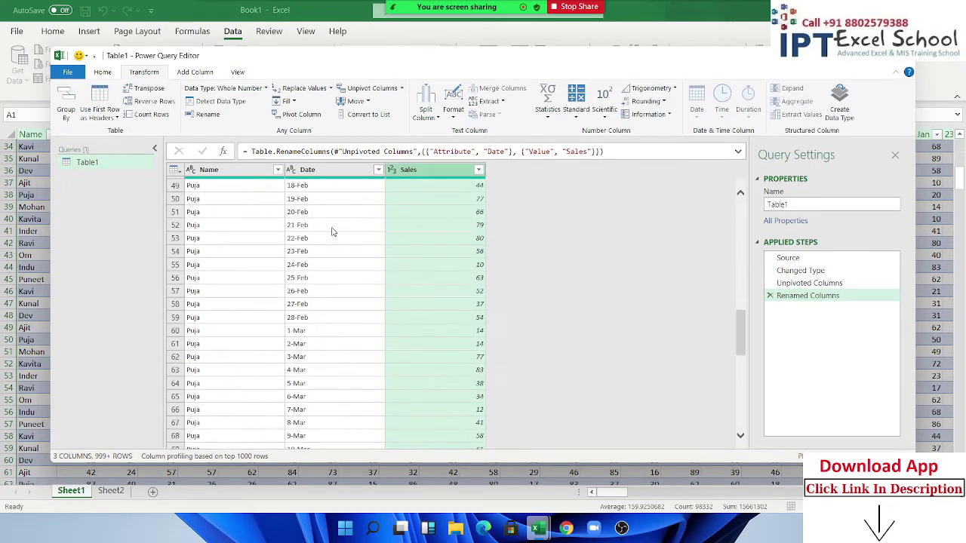
scroll(332, 231, "down", 10)
scroll(333, 231, "down", 9)
scroll(332, 232, "down", 5)
scroll(332, 231, "down", 5)
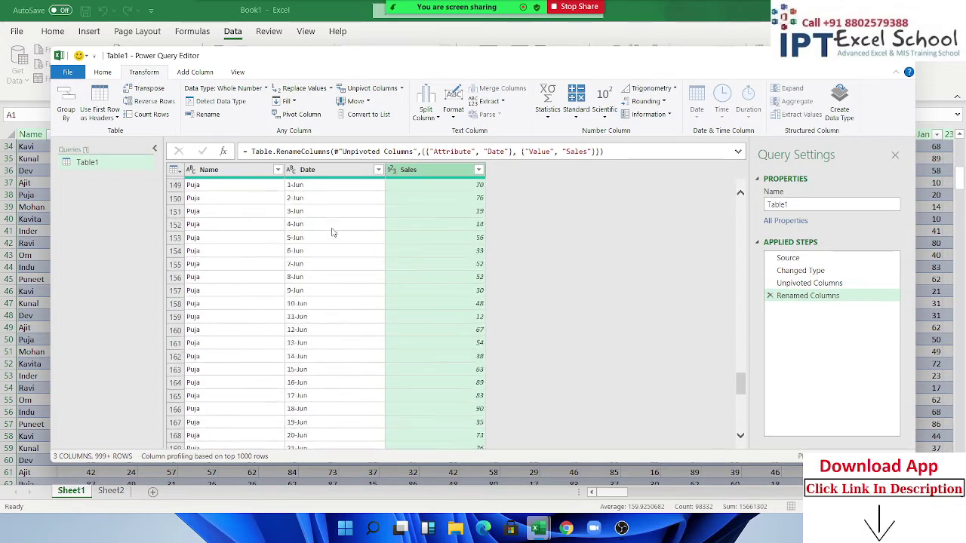
scroll(332, 231, "down", 5)
scroll(332, 232, "down", 3)
scroll(332, 232, "up", 15)
scroll(332, 232, "up", 9)
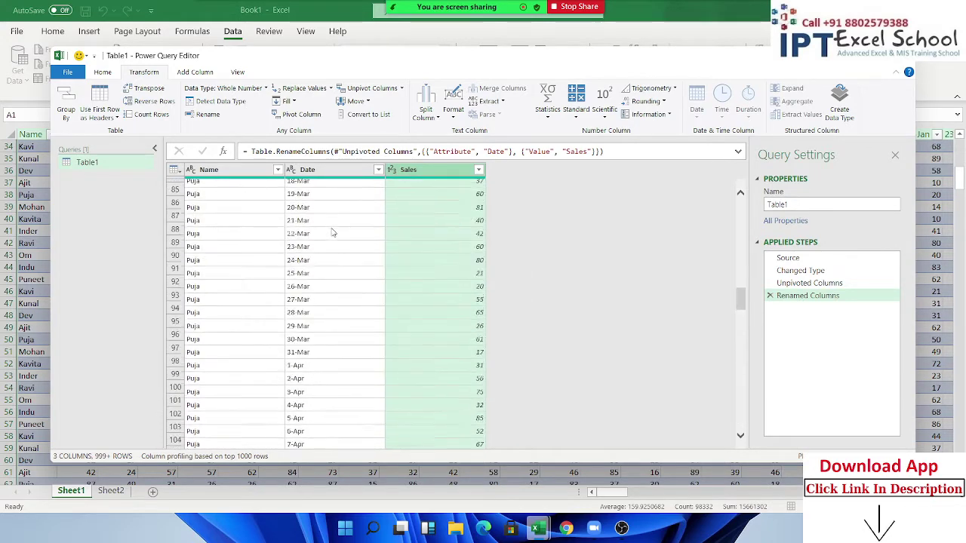
scroll(332, 231, "up", 2)
scroll(477, 229, "up", 8)
scroll(317, 222, "up", 3)
scroll(317, 222, "up", 3)
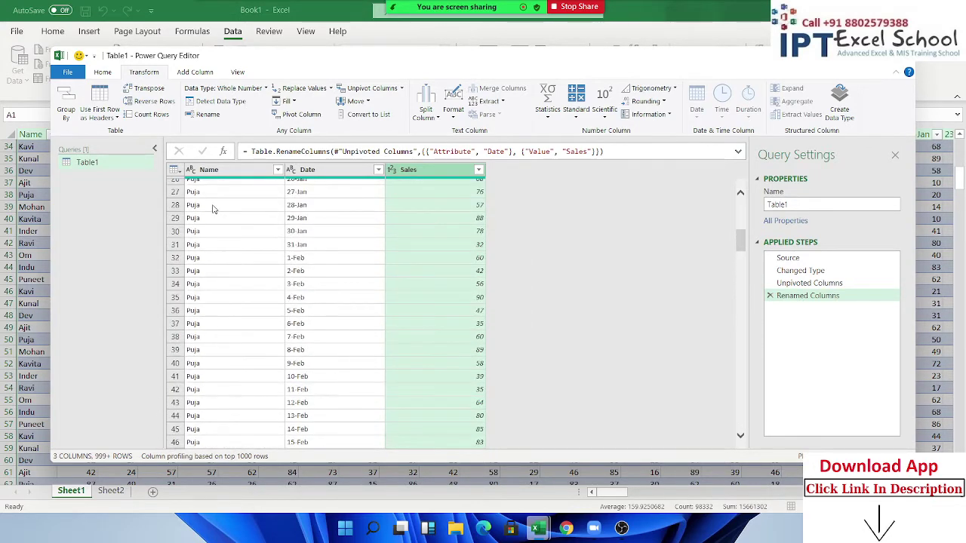
left_click(215, 208)
left_click(309, 211)
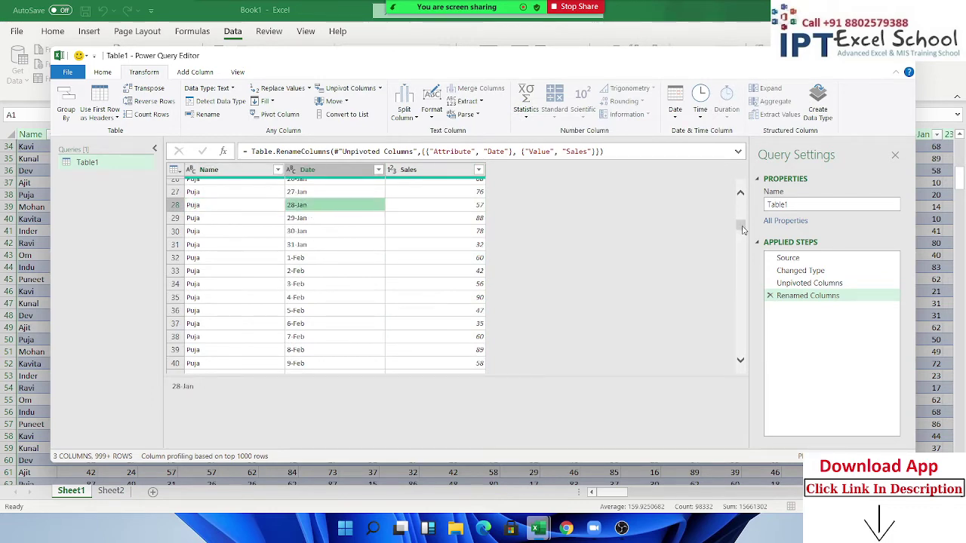
left_click_drag(742, 226, 741, 329)
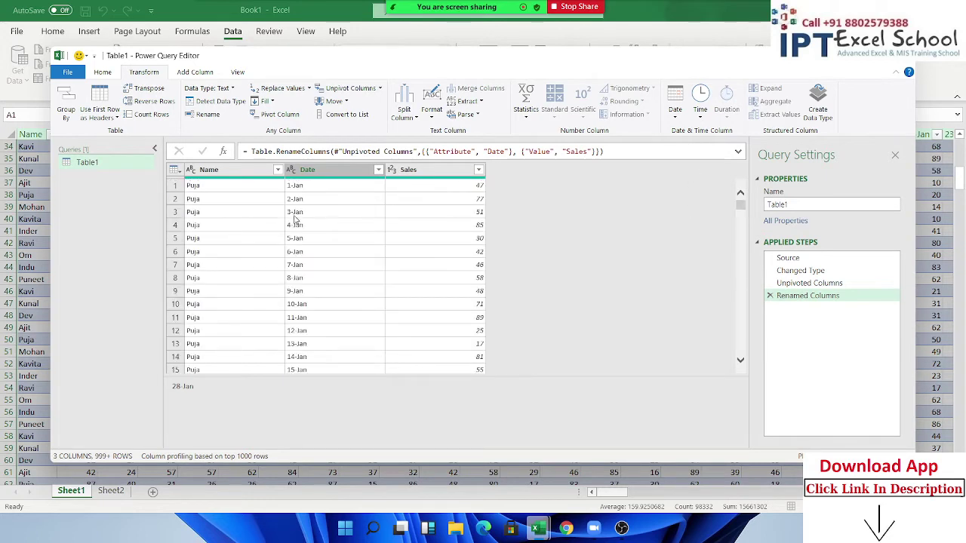
left_click(287, 224)
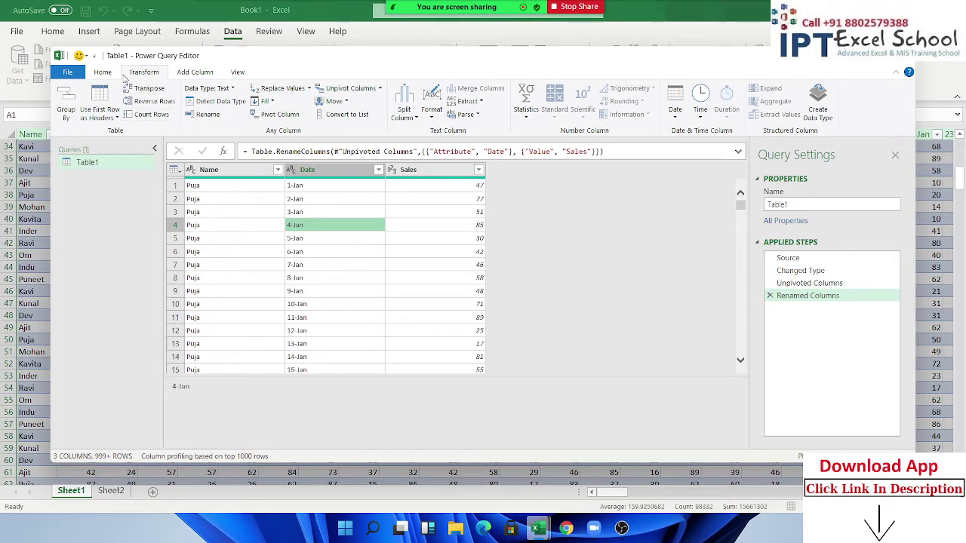
left_click(103, 73)
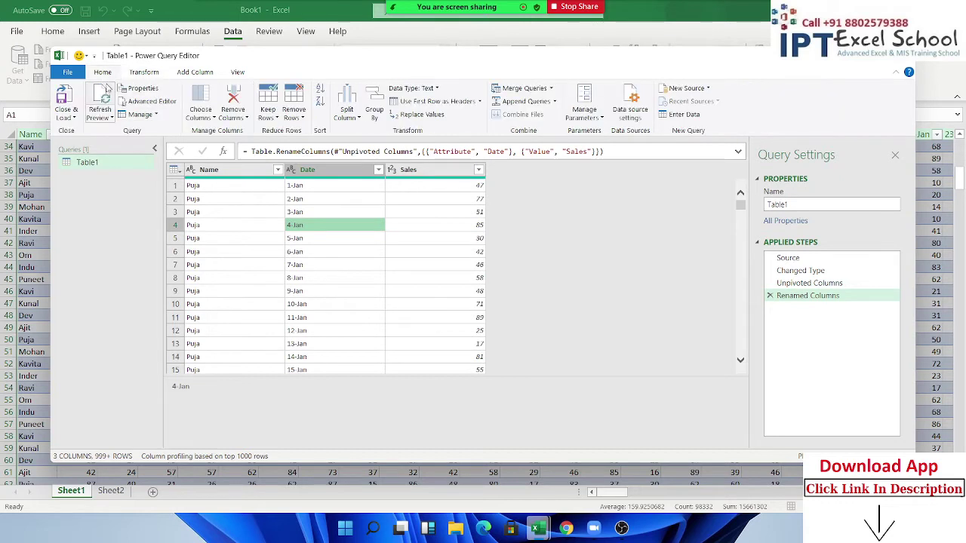
Step: Close & Load To a PivotTable Report on a new worksheet
left_click(69, 119)
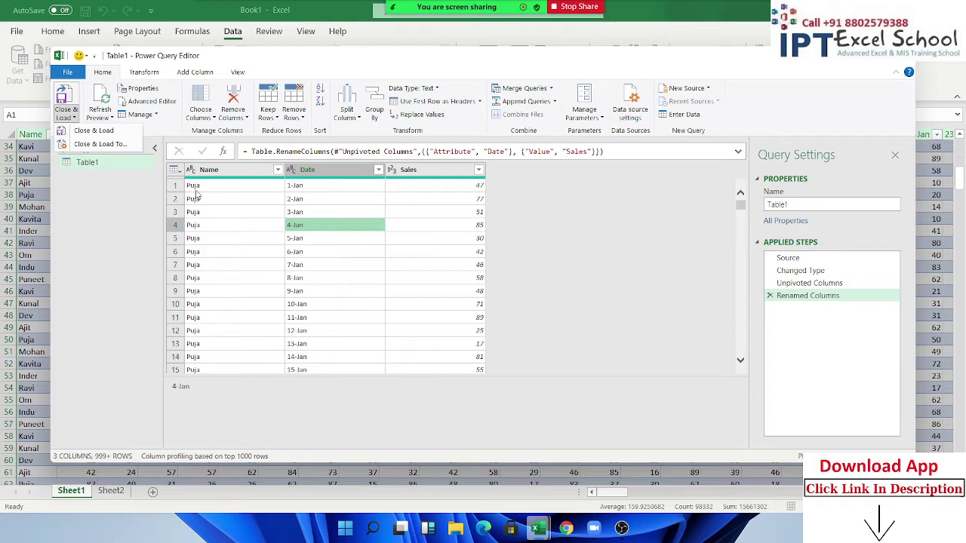
left_click(102, 144)
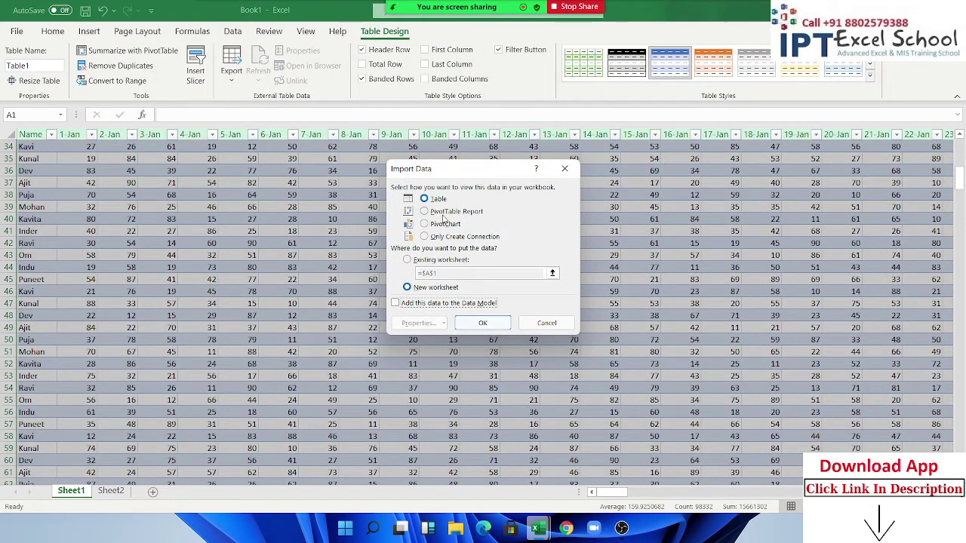
left_click(451, 212)
left_click(483, 323)
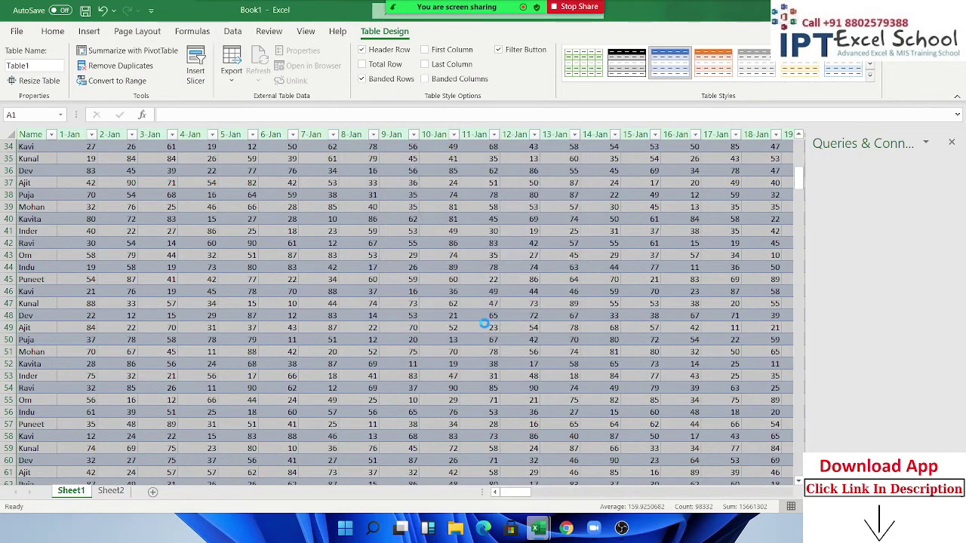
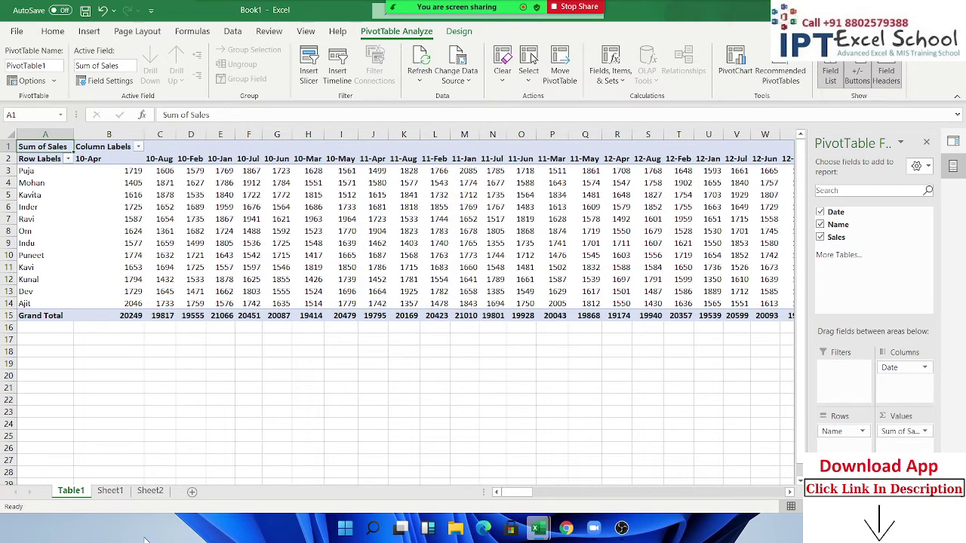
Step: Compare the Table1 pivot sheet with the Sheet1 data table
left_click(110, 491)
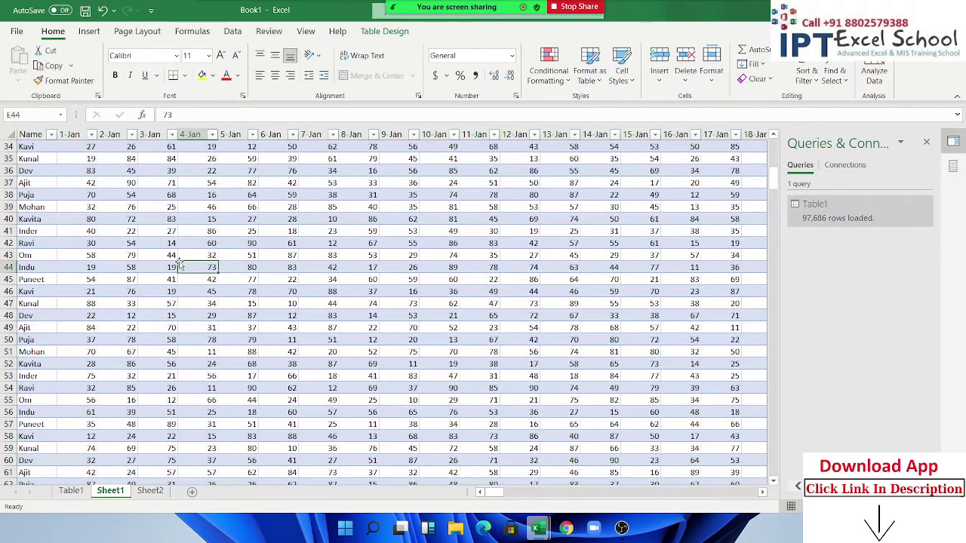
left_click(71, 490)
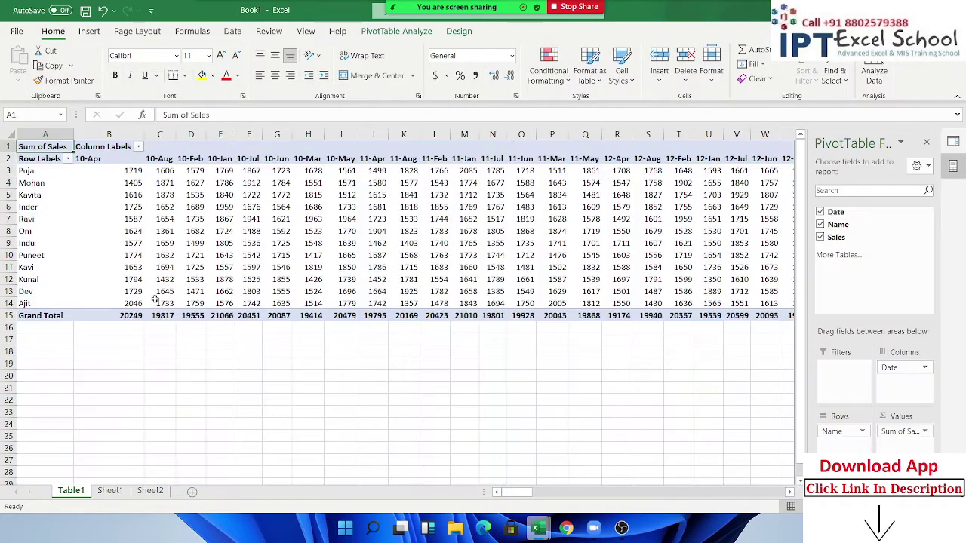
left_click(110, 490)
scroll(156, 296, "up", 6)
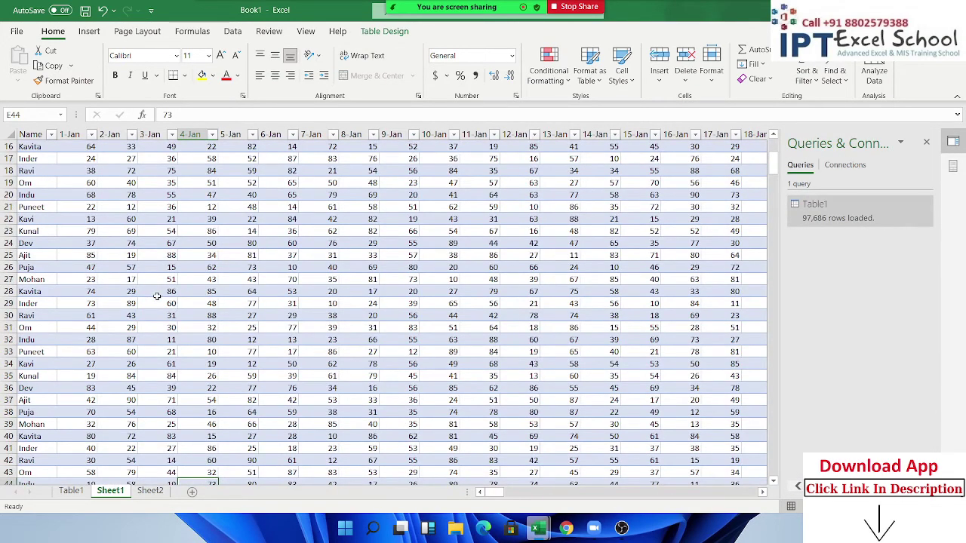
scroll(156, 297, "up", 5)
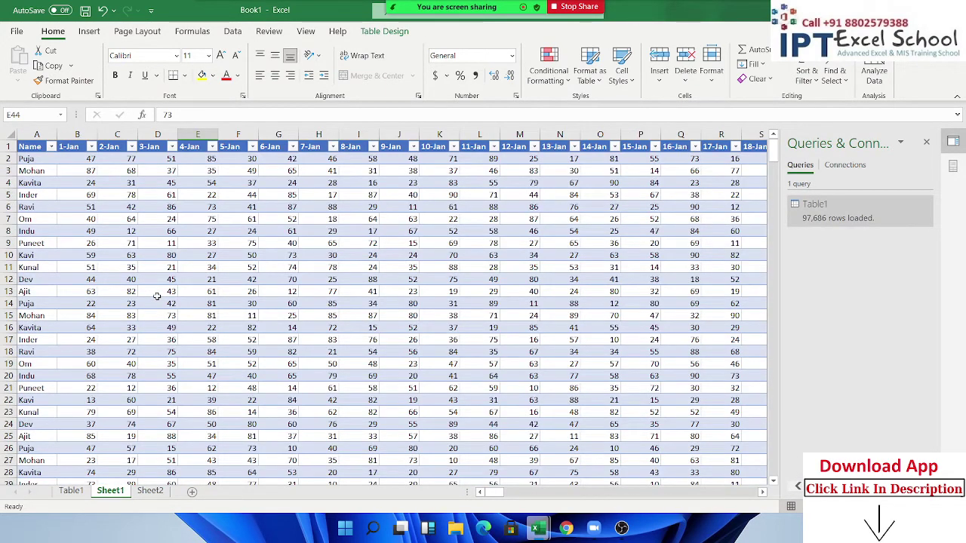
left_click(73, 490)
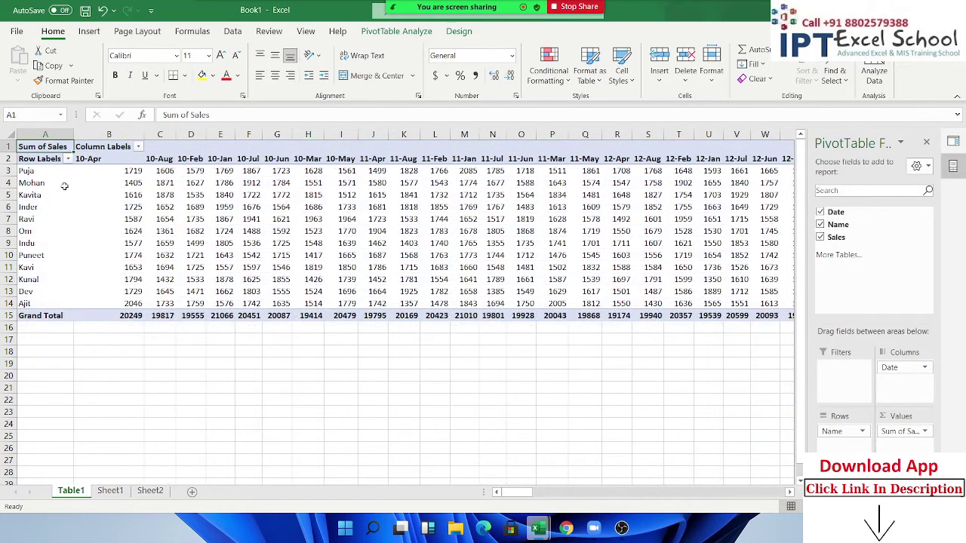
left_click(110, 490)
Step: Match the pivot's Ravi, Om and Indu labels against the data table's names and 1-Jan to 4-Jan columns
left_click_drag(26, 231, 15, 340)
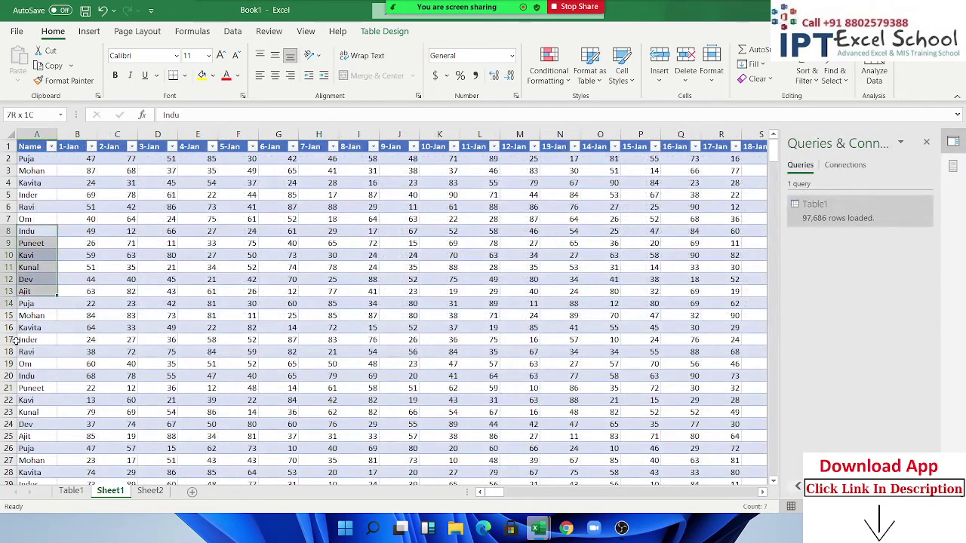
left_click(71, 491)
left_click(44, 221)
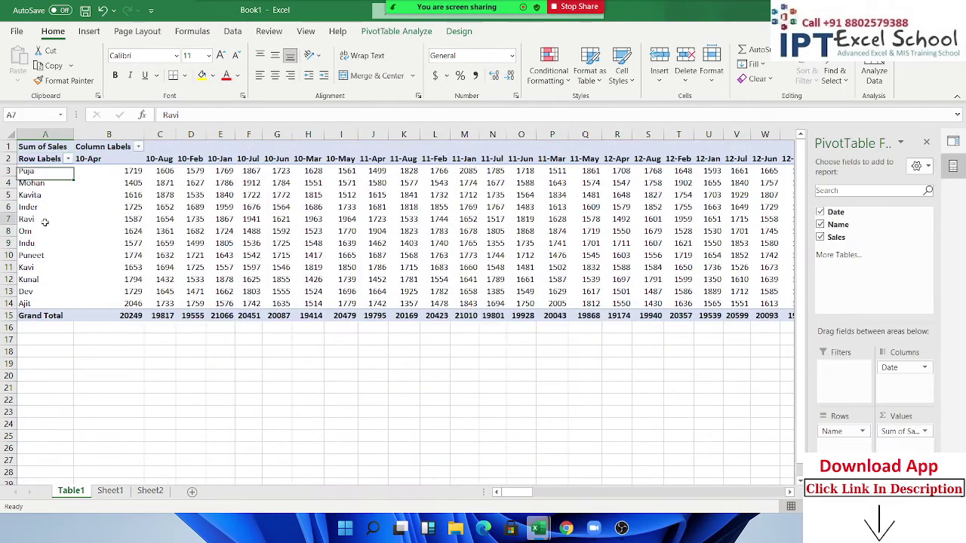
left_click_drag(44, 222, 44, 245)
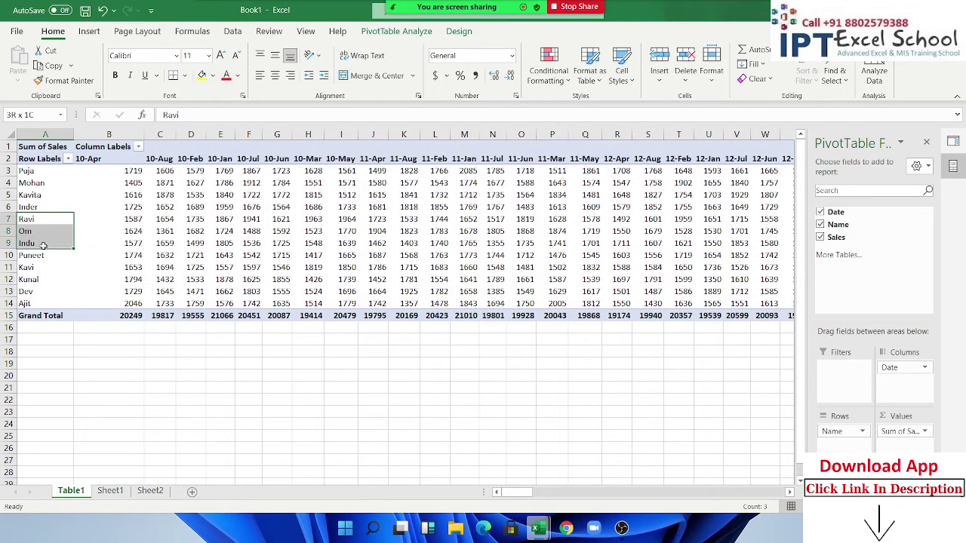
left_click(129, 492)
left_click_drag(75, 145, 190, 146)
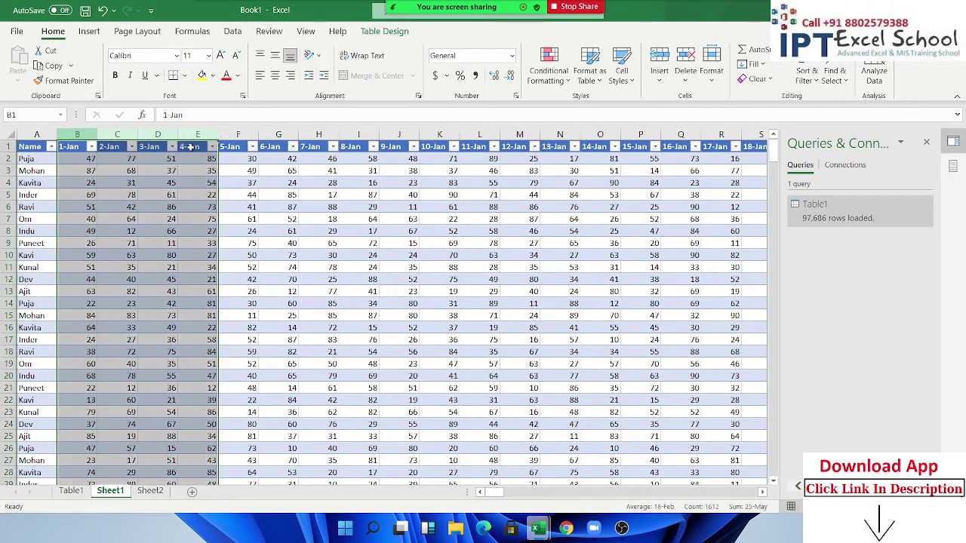
left_click(70, 490)
left_click(155, 147)
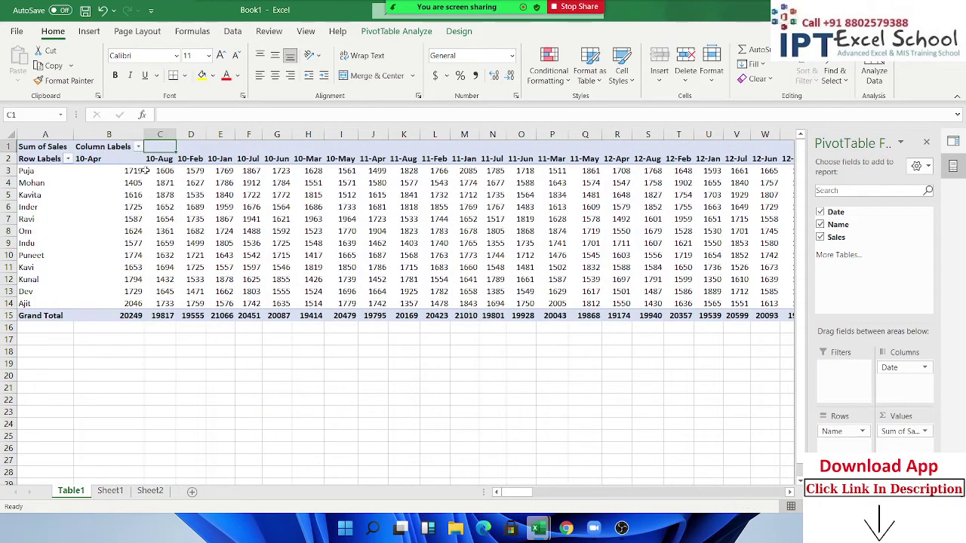
left_click(115, 159)
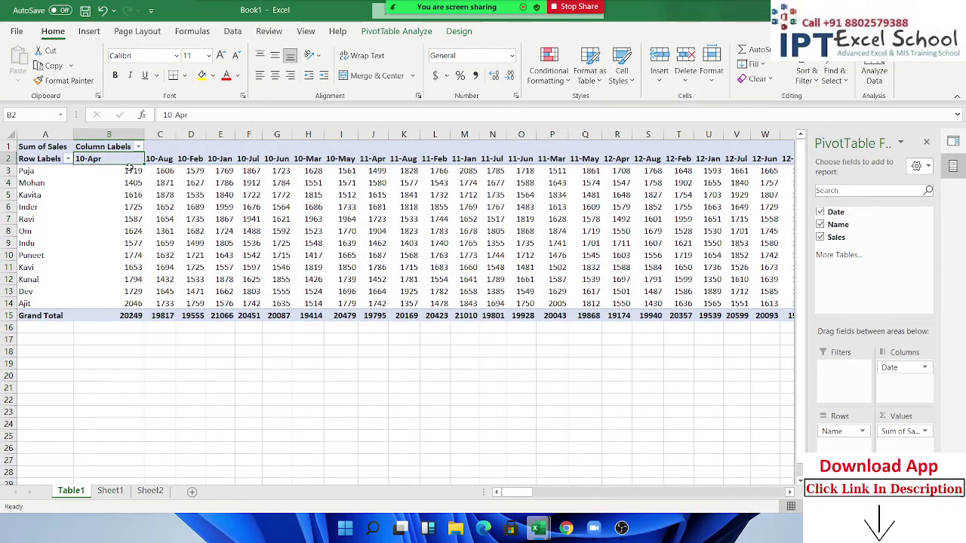
Step: Try grouping the pivot's date headings, which fails with a cannot-group error
right_click(130, 159)
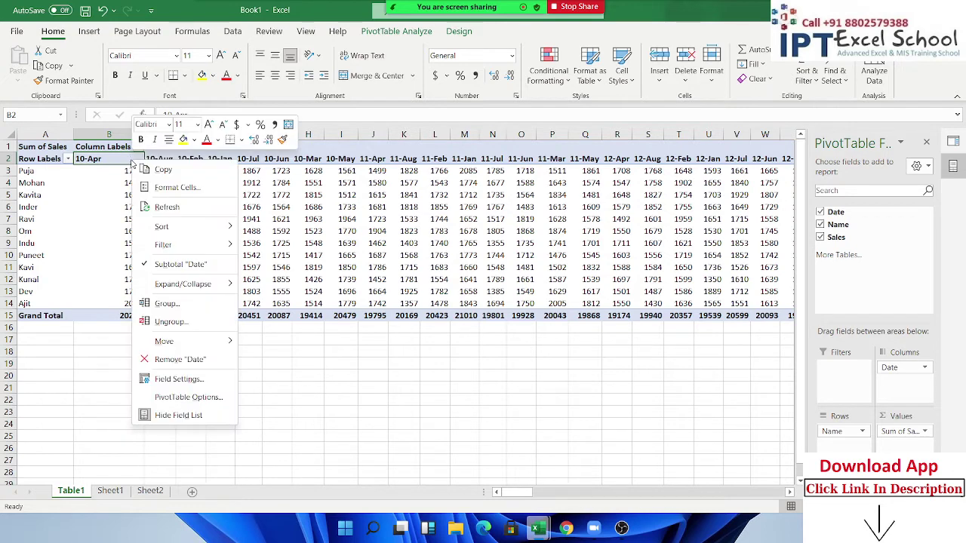
left_click(168, 303)
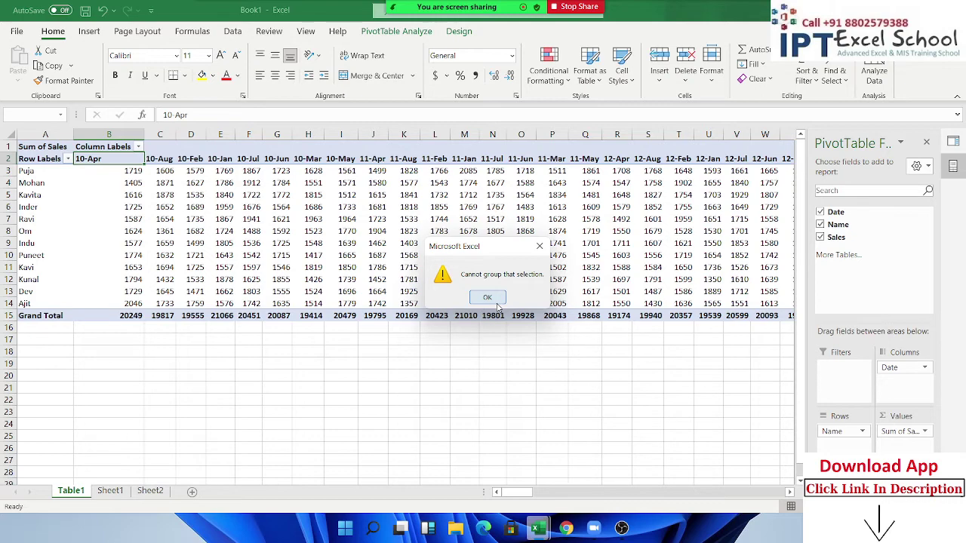
left_click(494, 301)
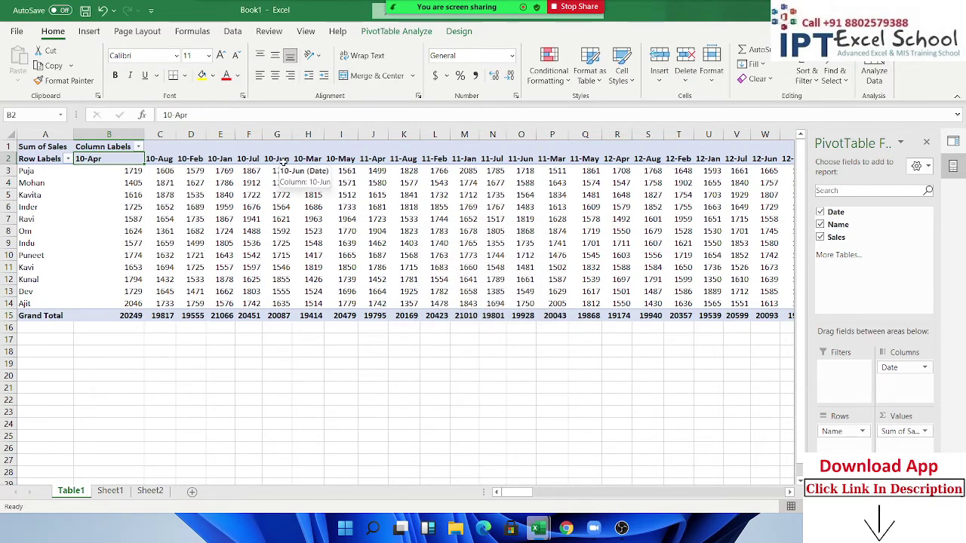
key("ctrl+Right")
key("Right")
key("Left")
key("Left")
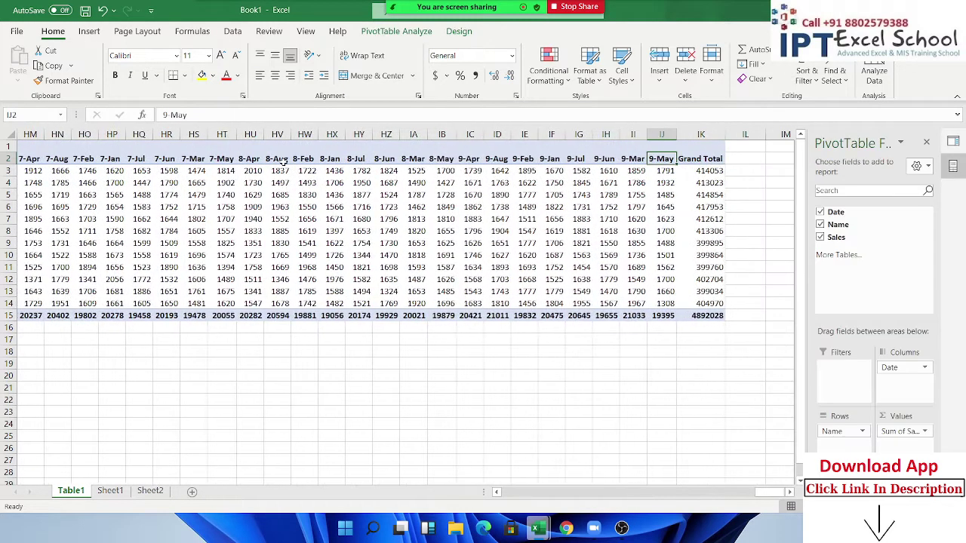
key("ctrl+Left")
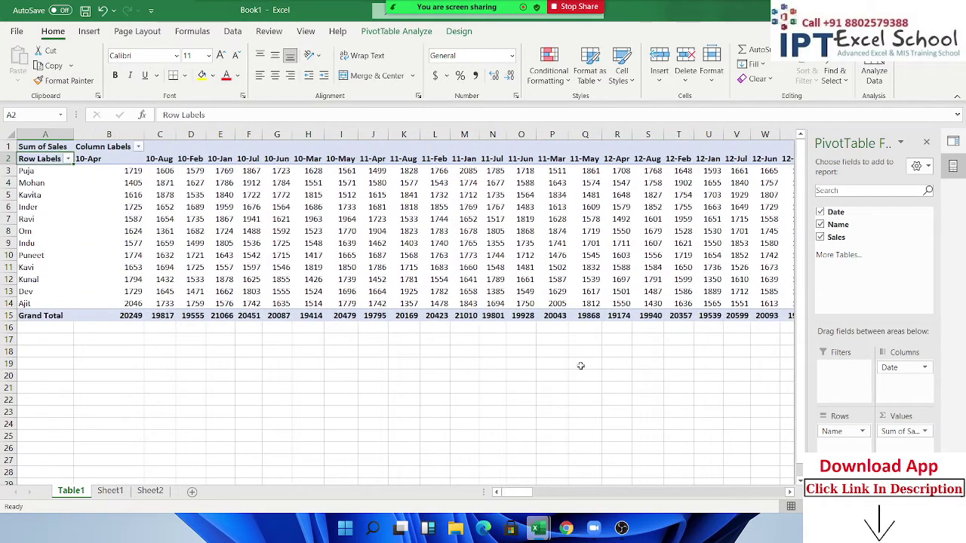
Step: Move Date to rows and Name to columns, then retry grouping the dates without success
mouse_move(891, 368)
left_mouse_down()
mouse_move(846, 440)
mouse_move(902, 389)
left_mouse_up()
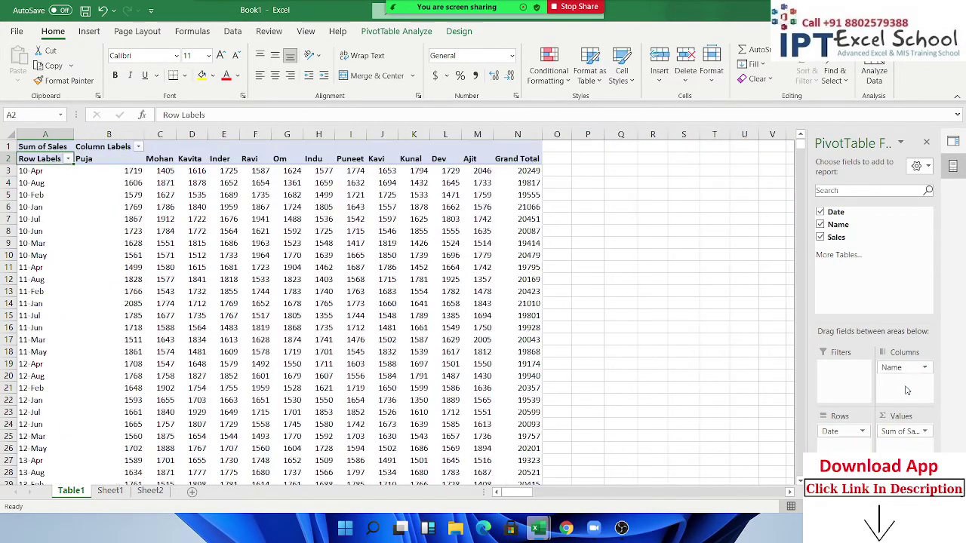
right_click(37, 195)
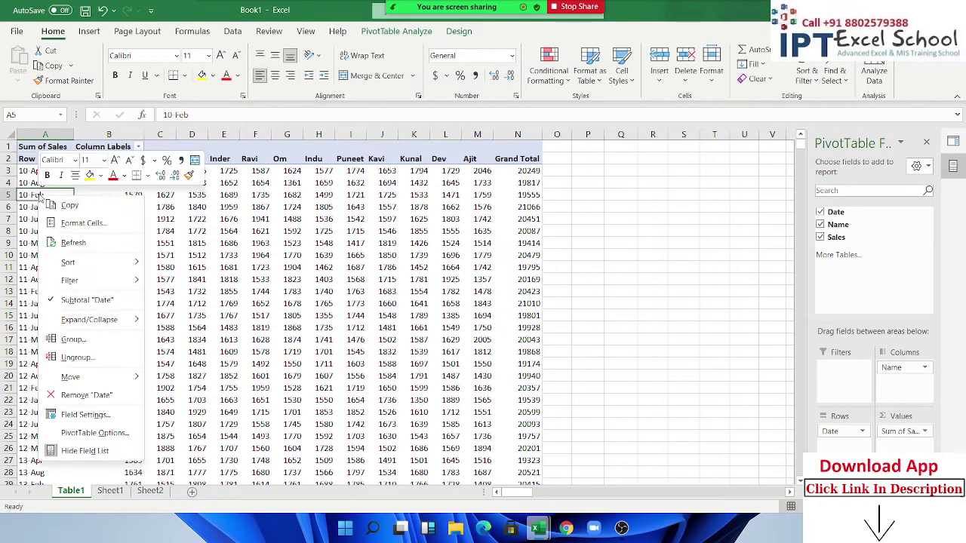
left_click(75, 341)
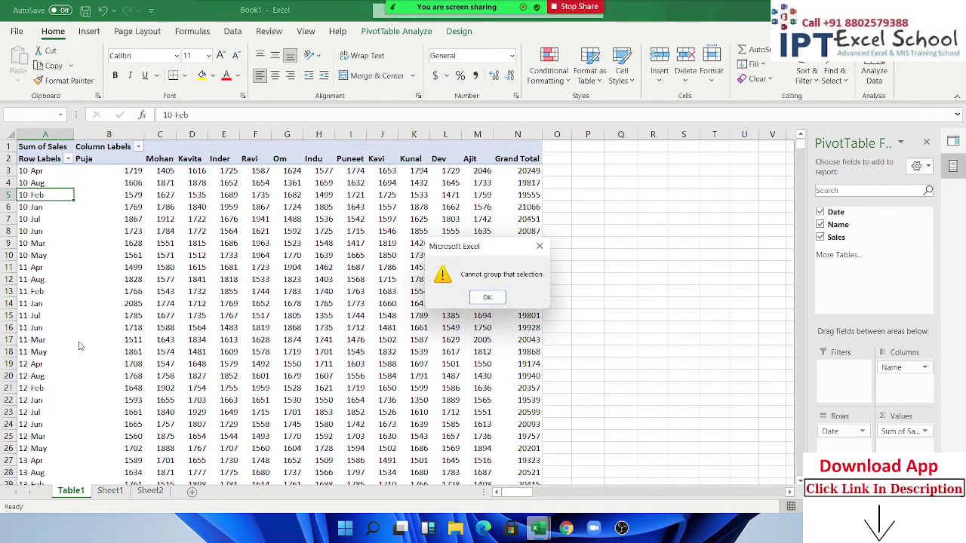
left_click(488, 299)
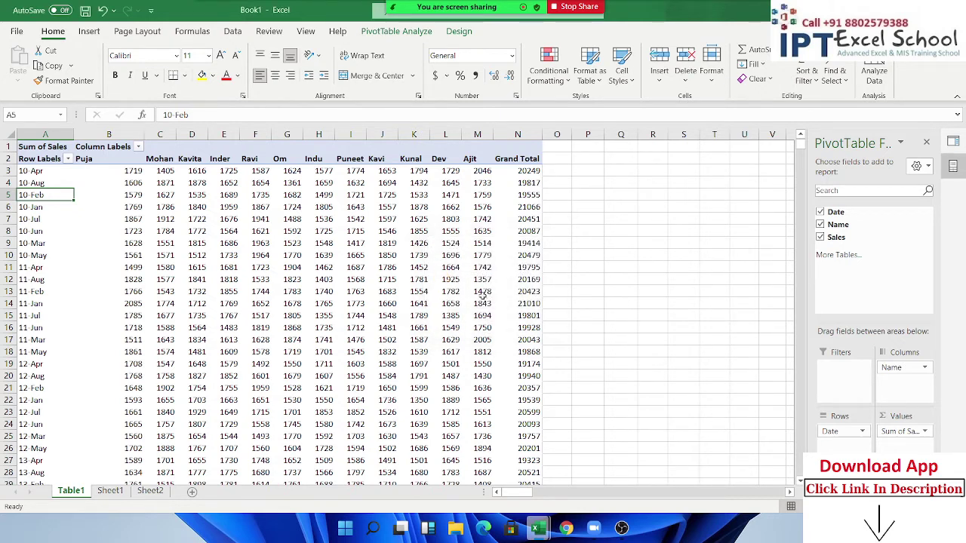
right_click(85, 492)
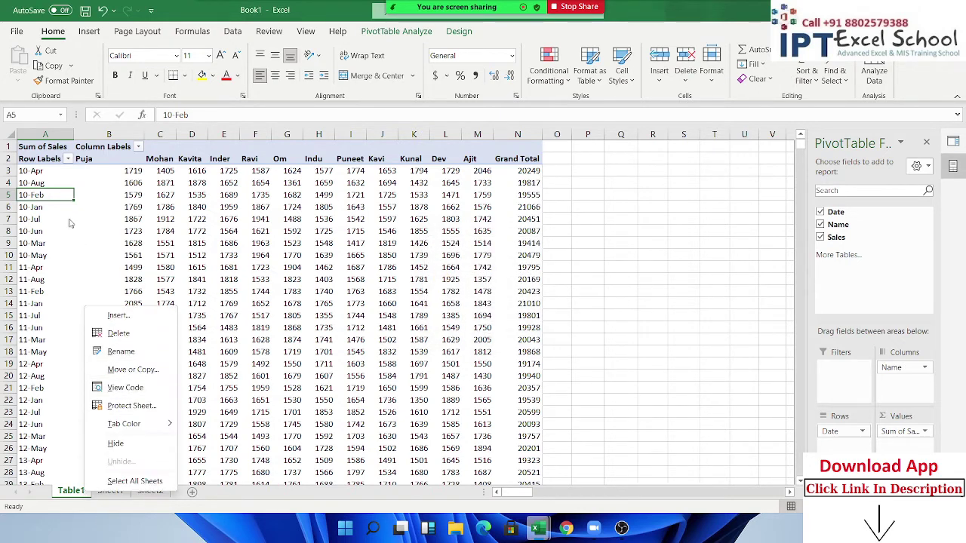
Step: Delete the Table1 pivot sheet, confirming the permanent deletion
left_click(28, 206)
left_click(32, 184)
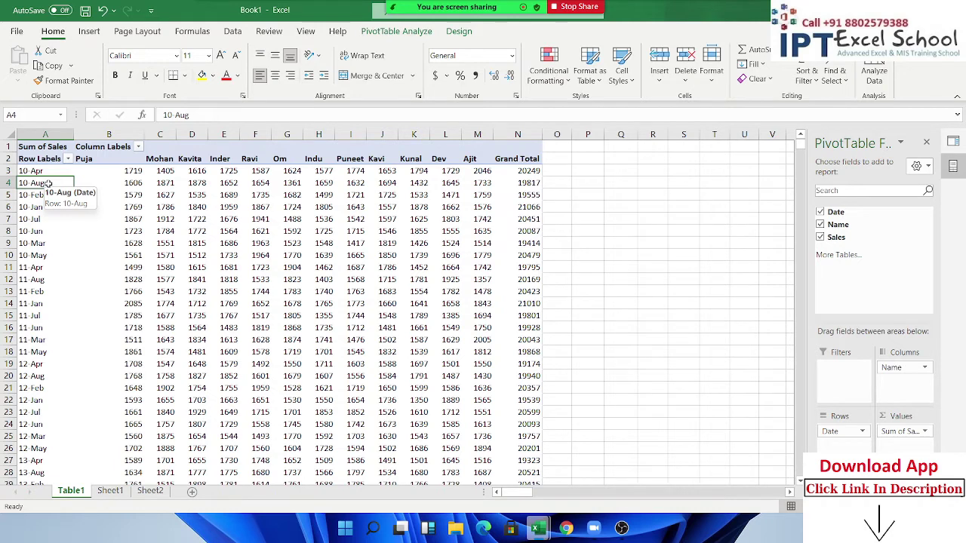
right_click(70, 490)
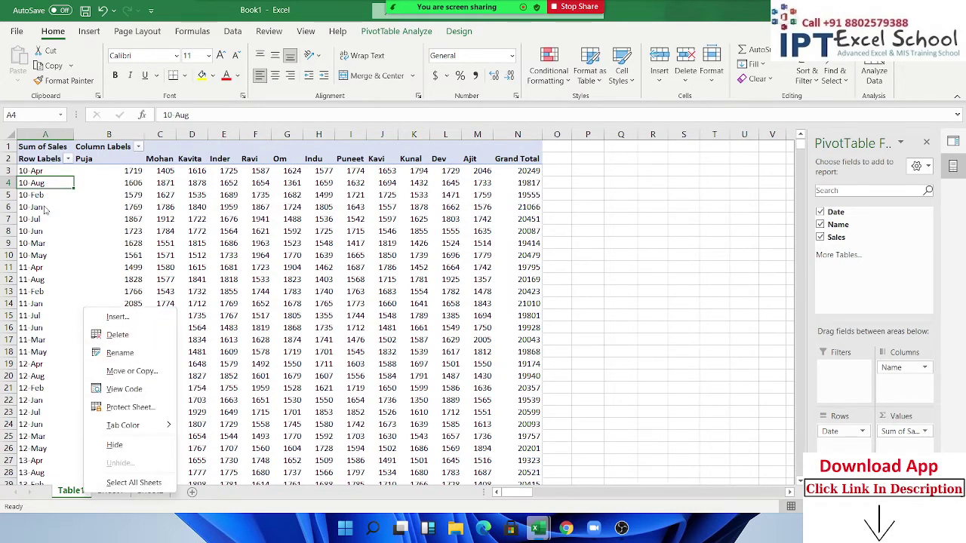
left_click(43, 208)
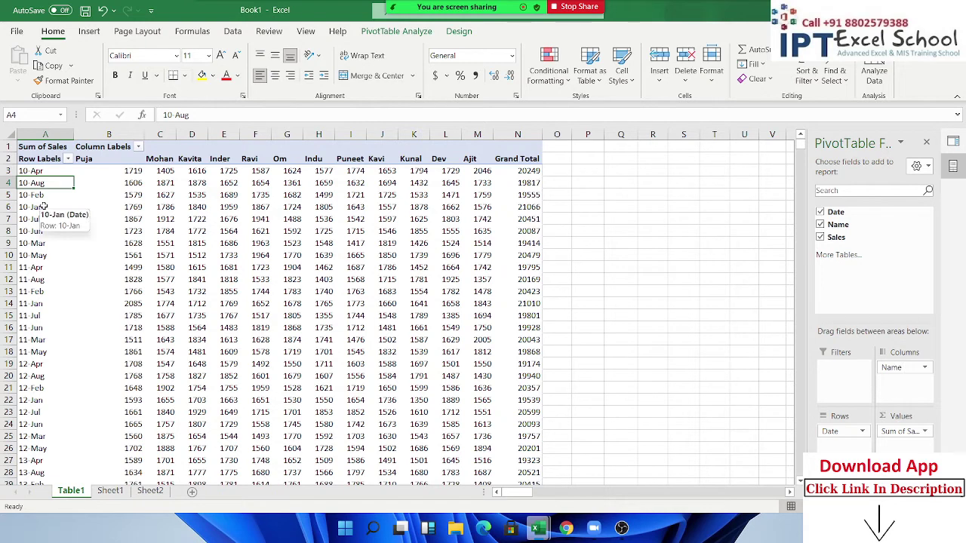
right_click(80, 497)
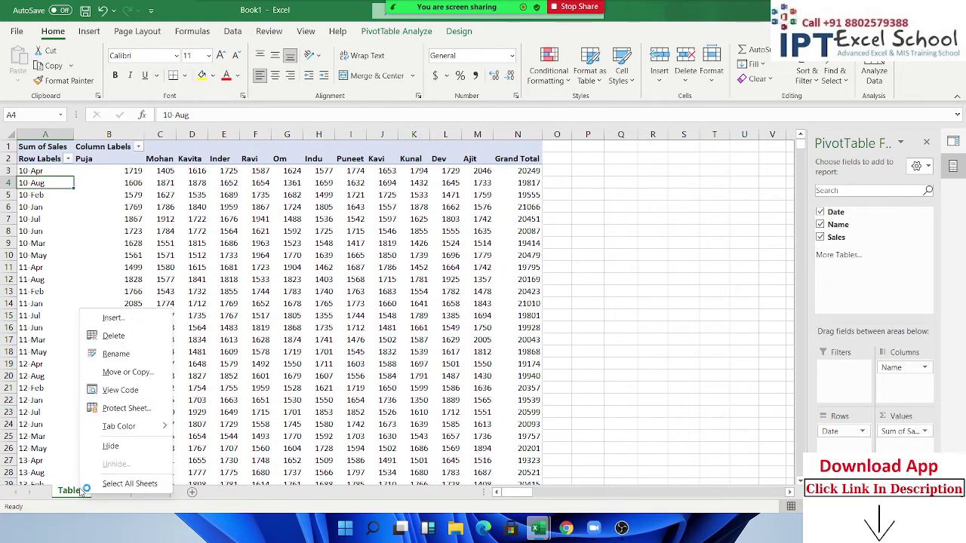
left_click(122, 342)
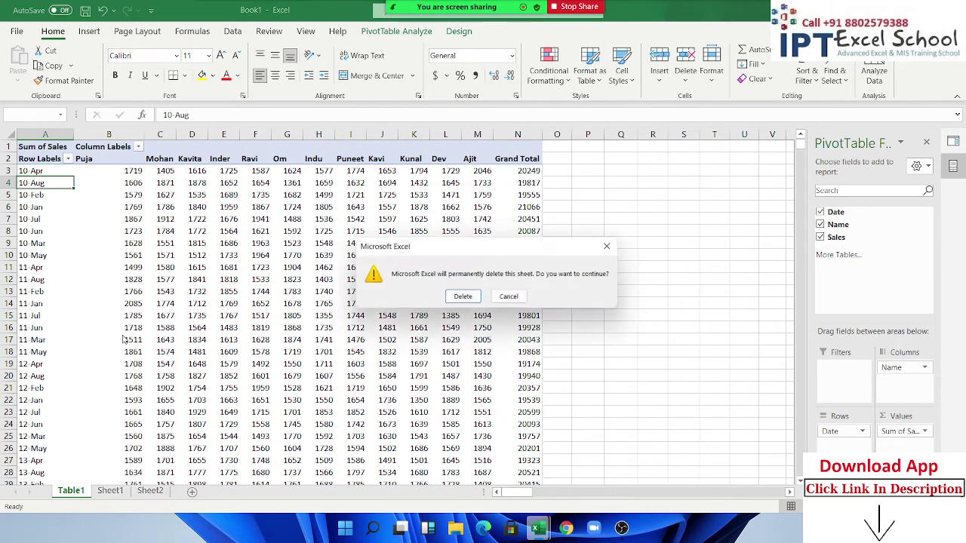
left_click(461, 300)
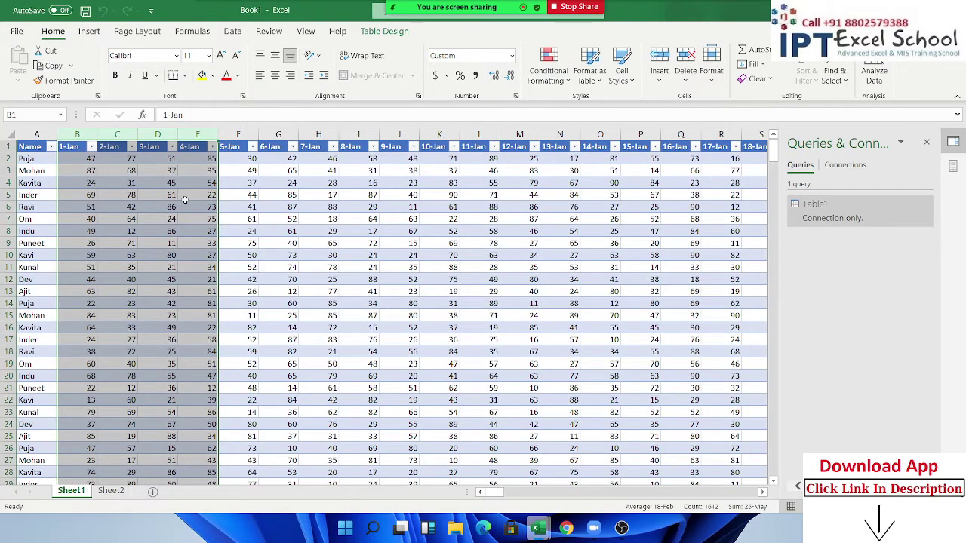
Step: Select the whole sales table from A1 and create a query via Get Data > From Table/Range
left_click(23, 146)
left_click(23, 147)
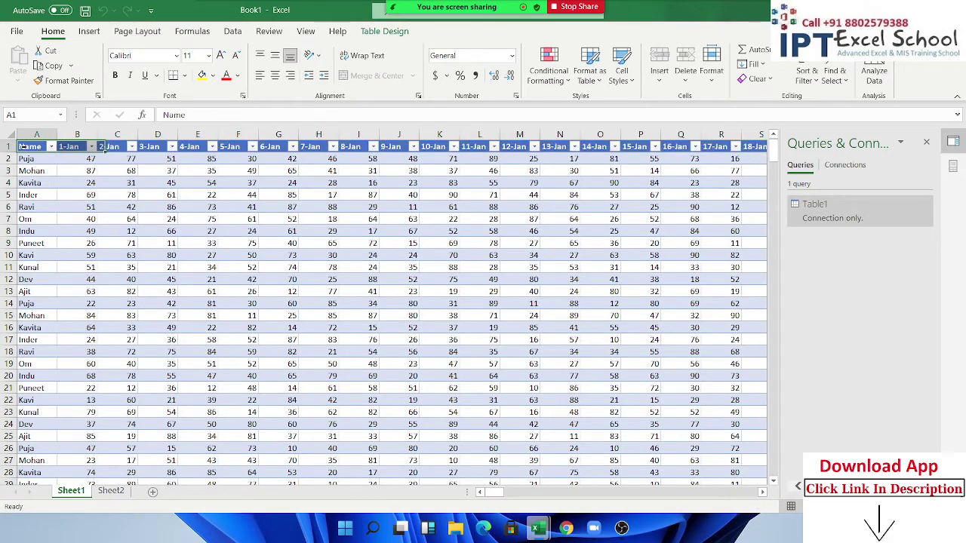
key("ctrl+shift+Right")
key("ctrl+shift+Down")
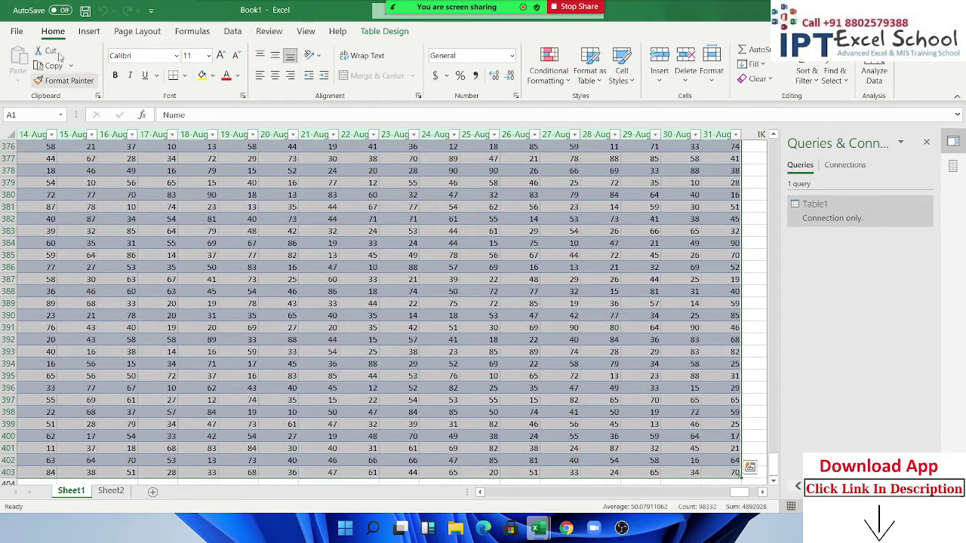
left_click(232, 31)
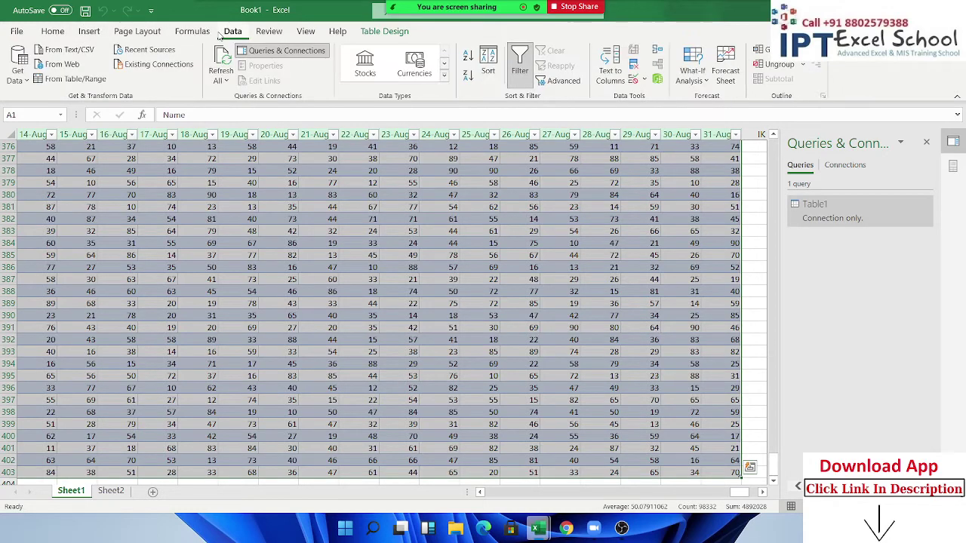
left_click(27, 80)
mouse_move(53, 222)
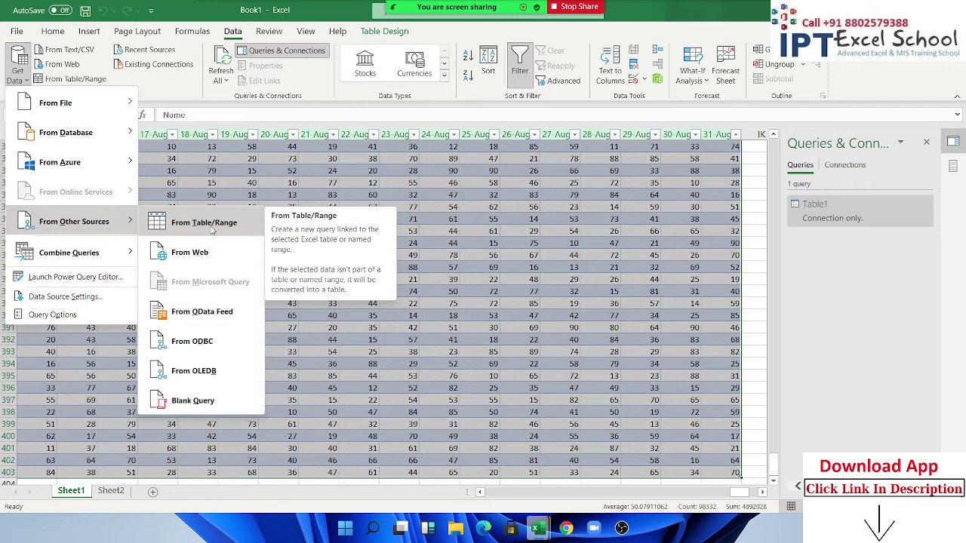
left_click(204, 223)
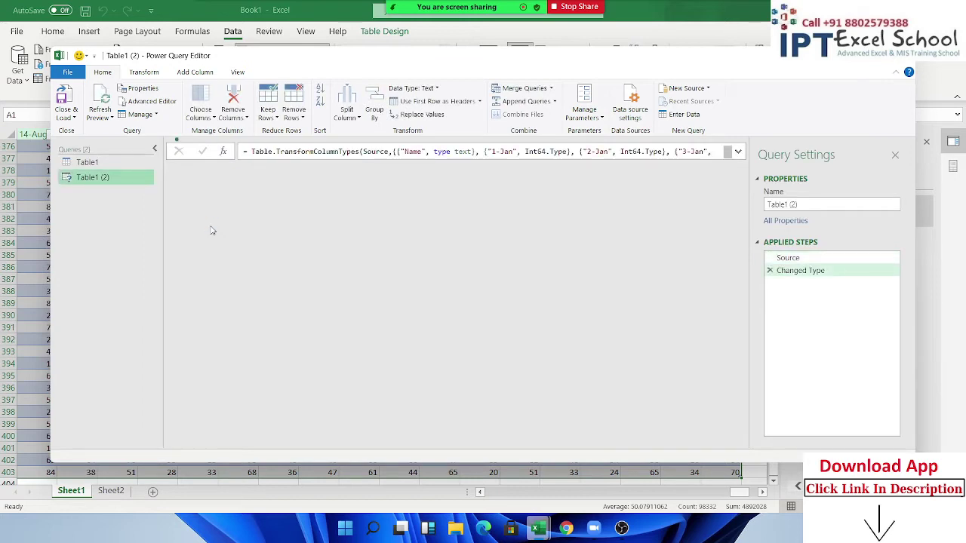
Step: Delete the earlier Table1 query from the Queries pane
left_click(97, 167)
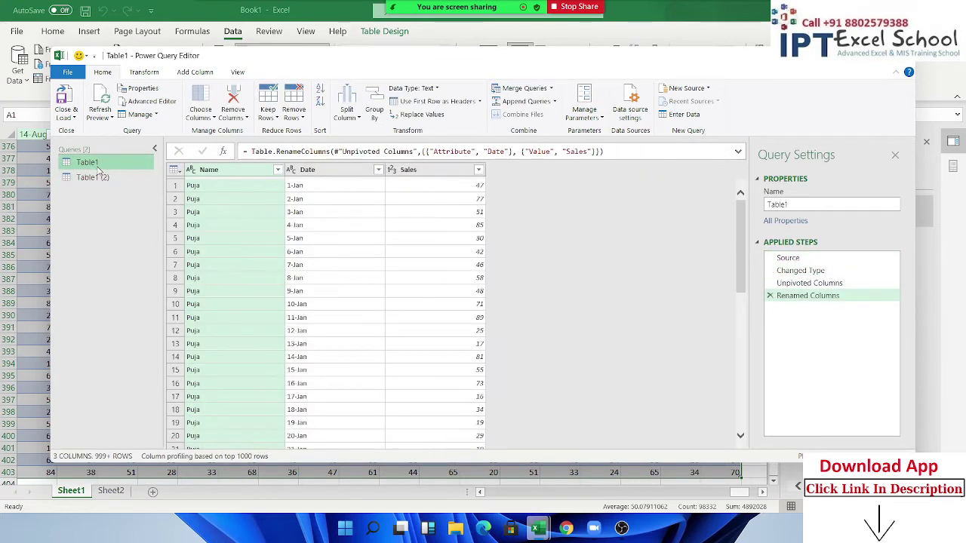
right_click(98, 169)
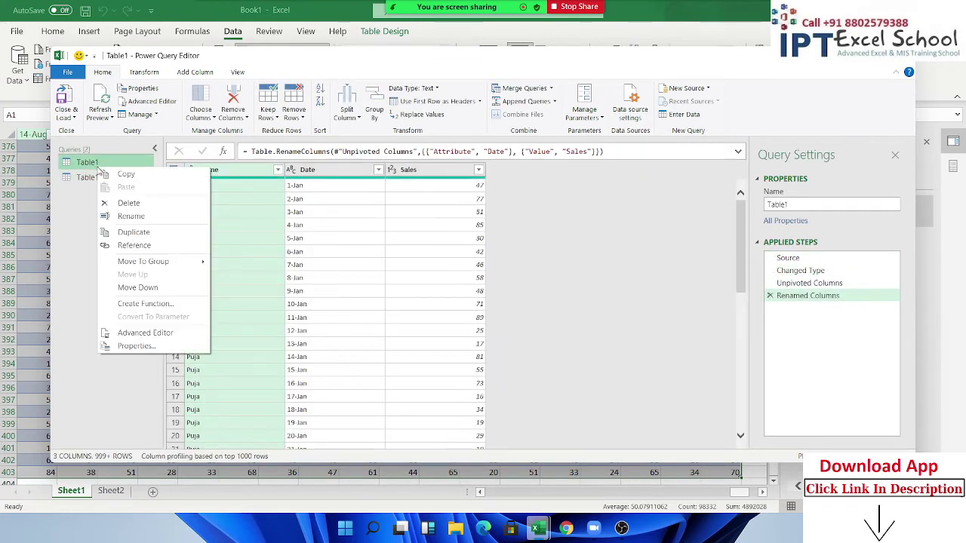
left_click(141, 210)
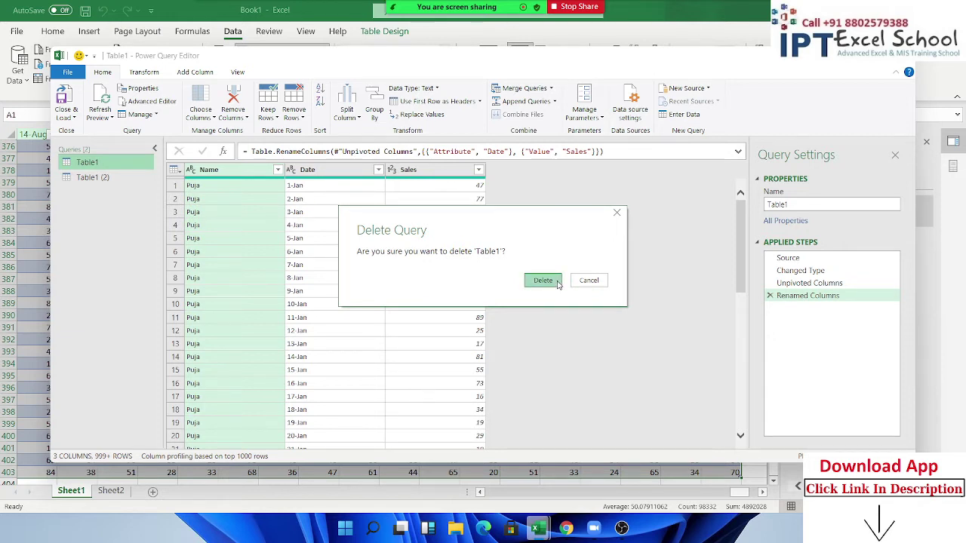
left_click(558, 284)
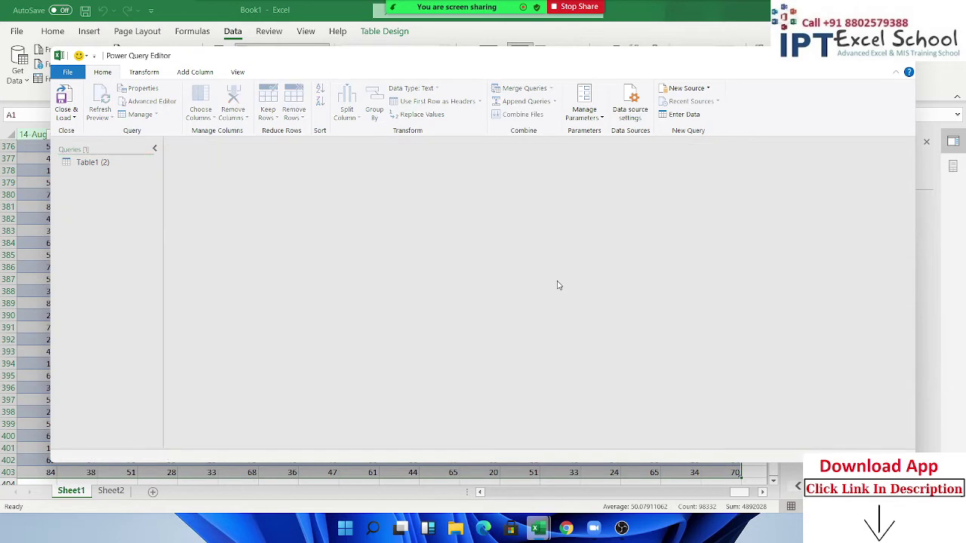
Step: In Table1 (2), select every date column from 1-Jan through 31-Aug
left_click(84, 165)
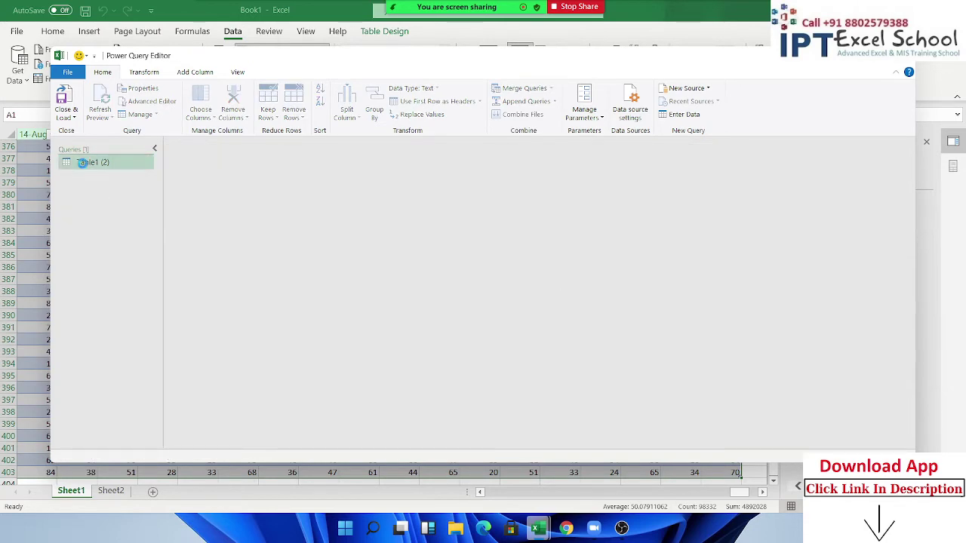
left_click(323, 171)
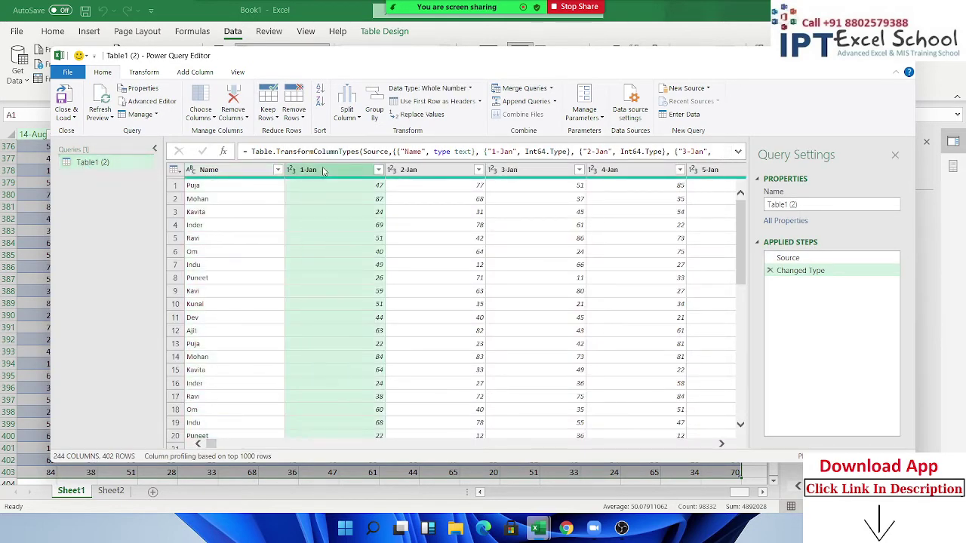
left_click_drag(215, 445, 701, 420)
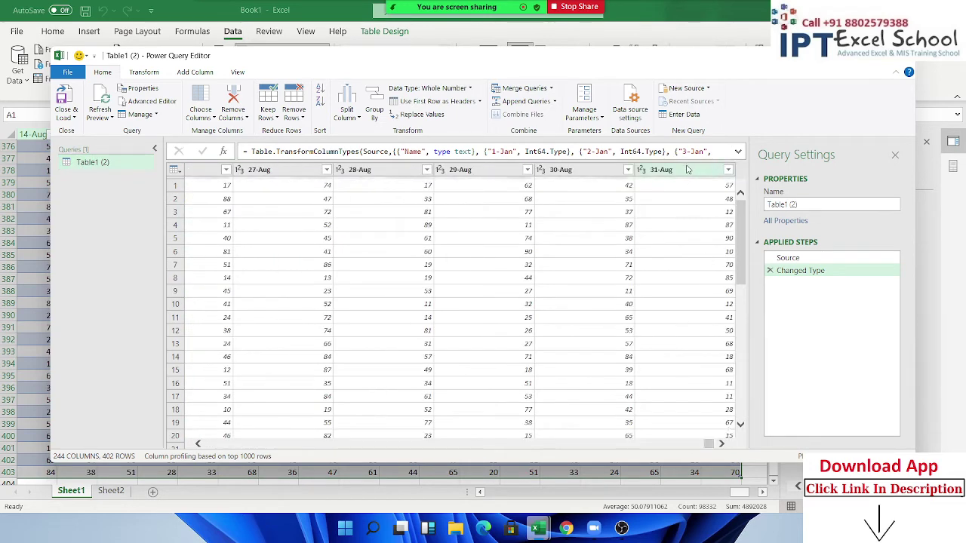
left_click(687, 169, "shift")
left_click_drag(713, 445, 212, 444)
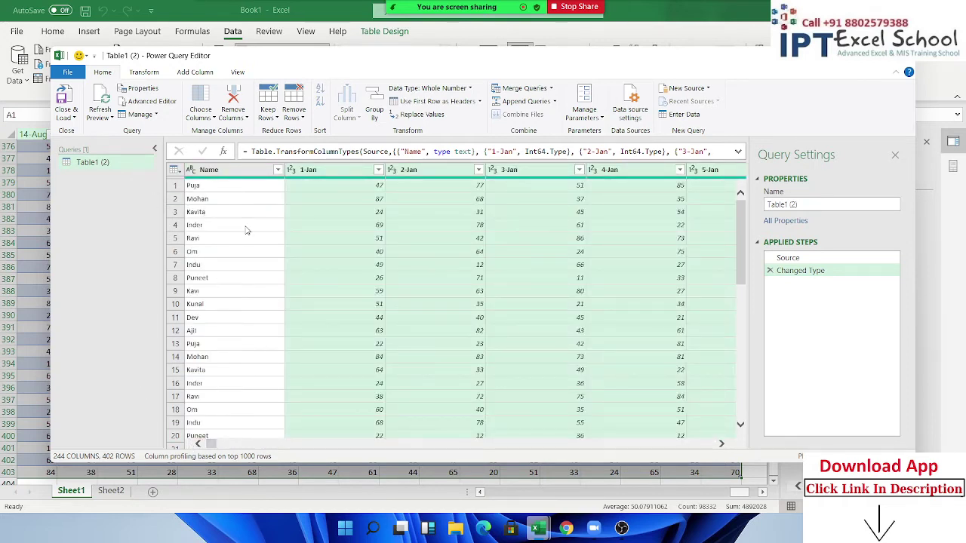
Step: Unpivot the selected date columns and set the Attribute column's type to Date
left_click(140, 73)
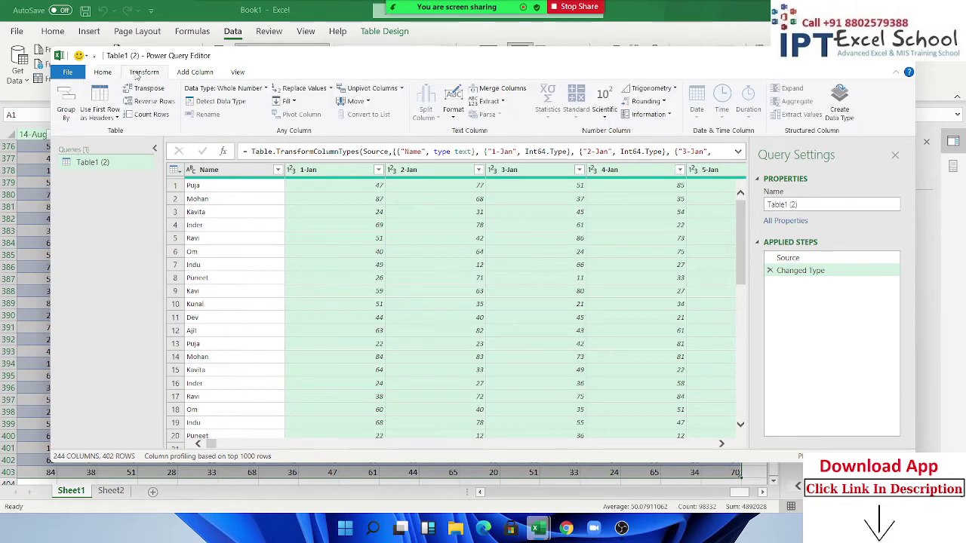
left_click(385, 92)
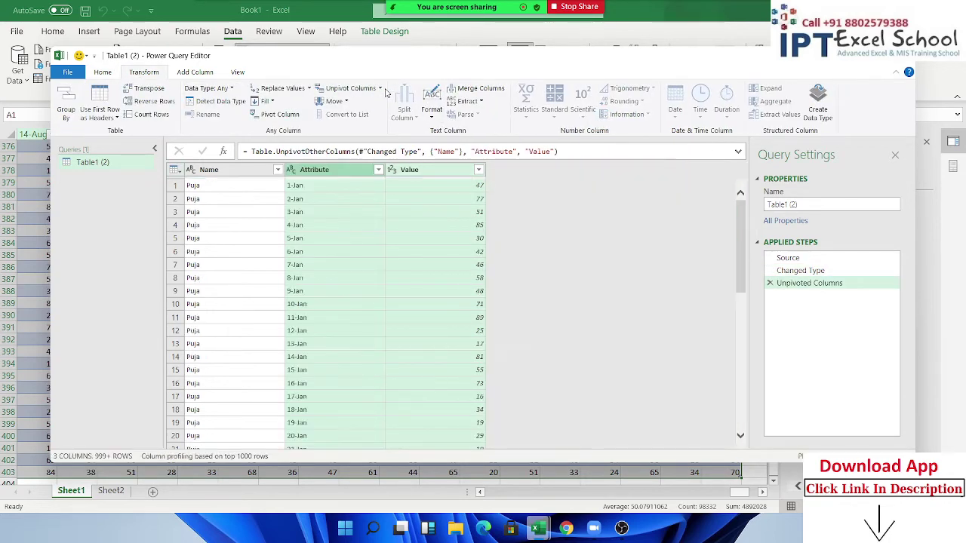
left_click(321, 169)
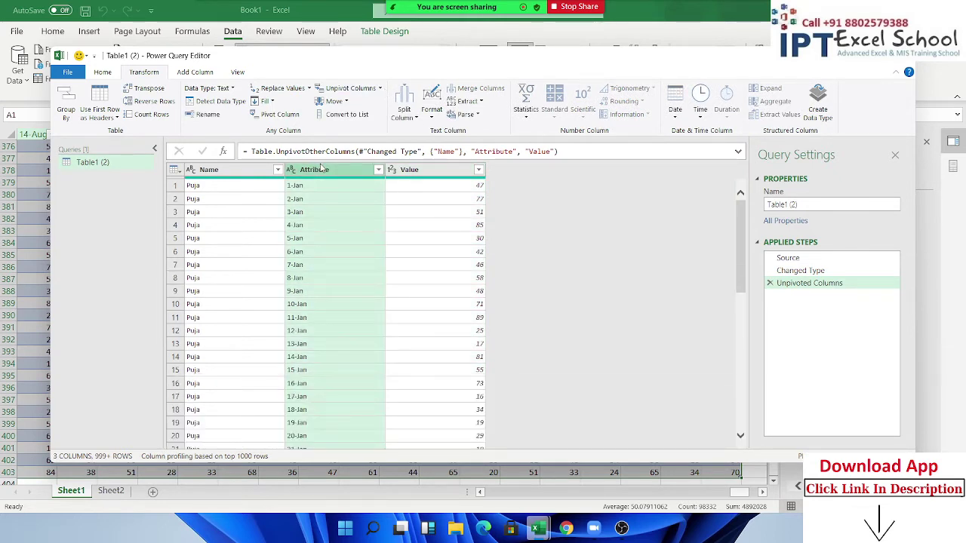
left_click(231, 90)
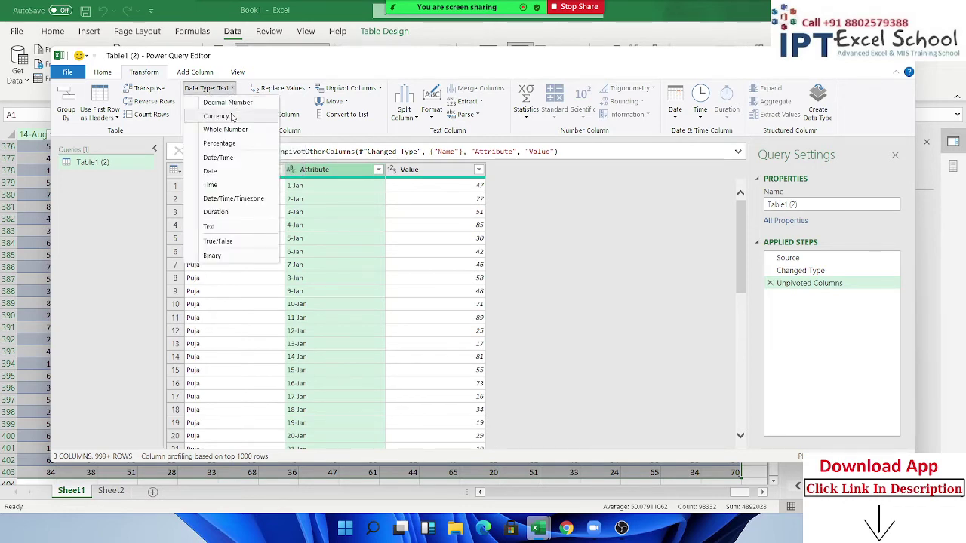
left_click(227, 172)
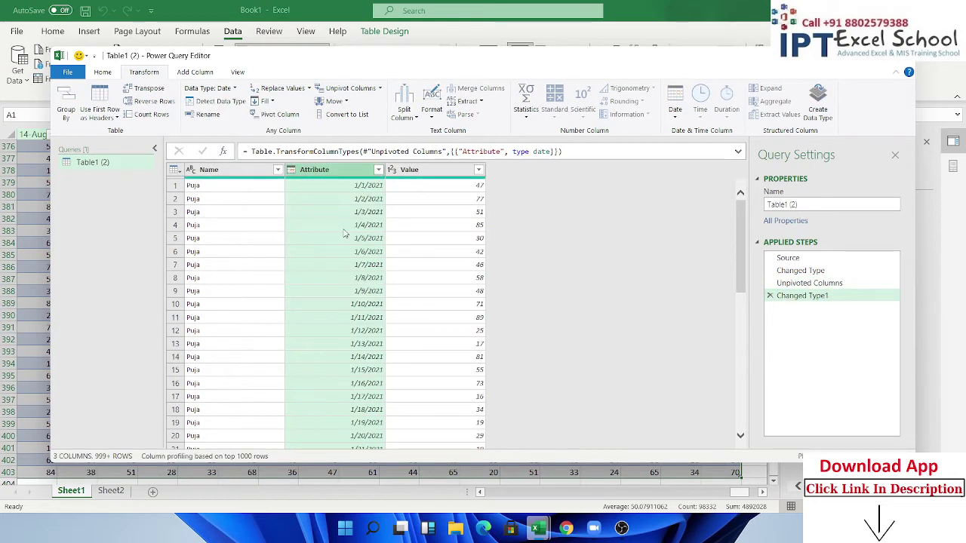
Step: Rename the Attribute column to Date and the Value column to Sales
double_click(332, 170)
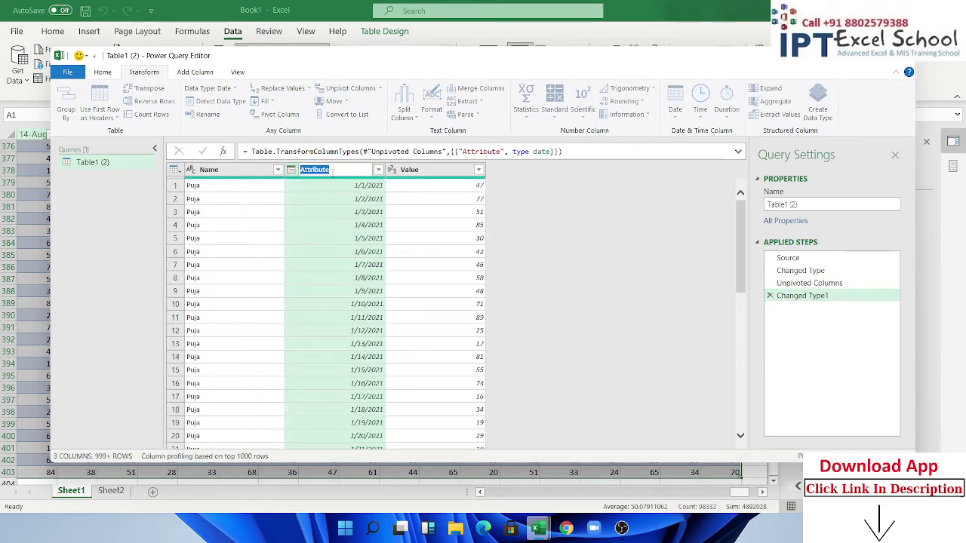
type("Da")
key("Return")
double_click(437, 170)
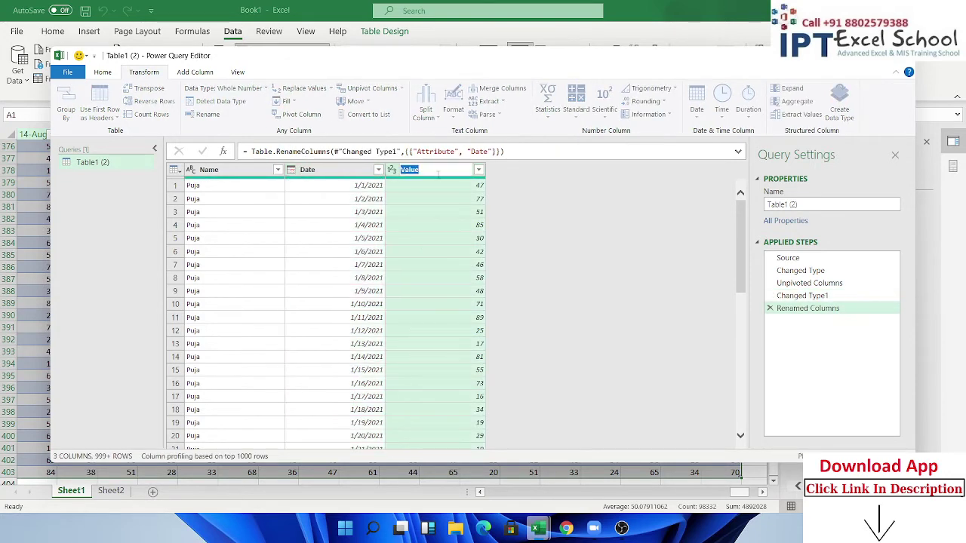
type("Sales")
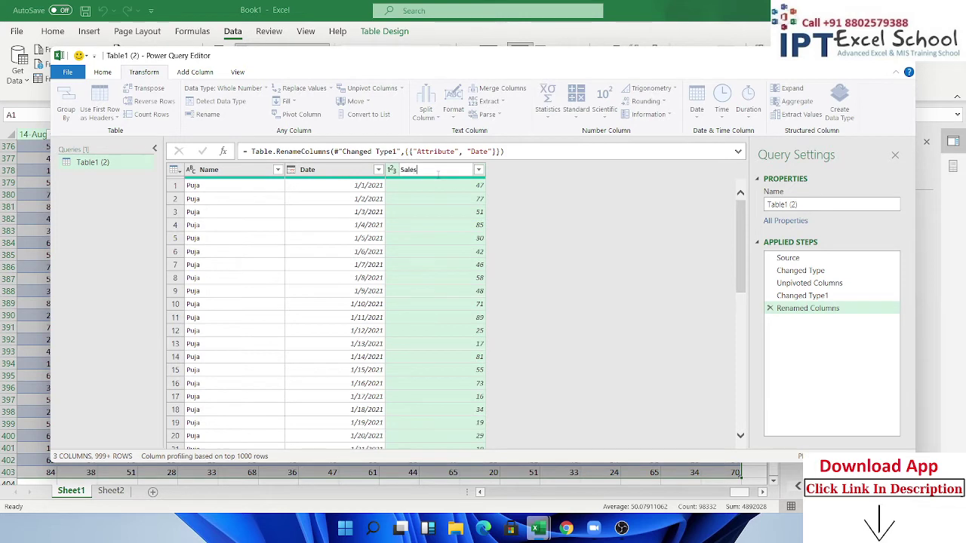
key("Return")
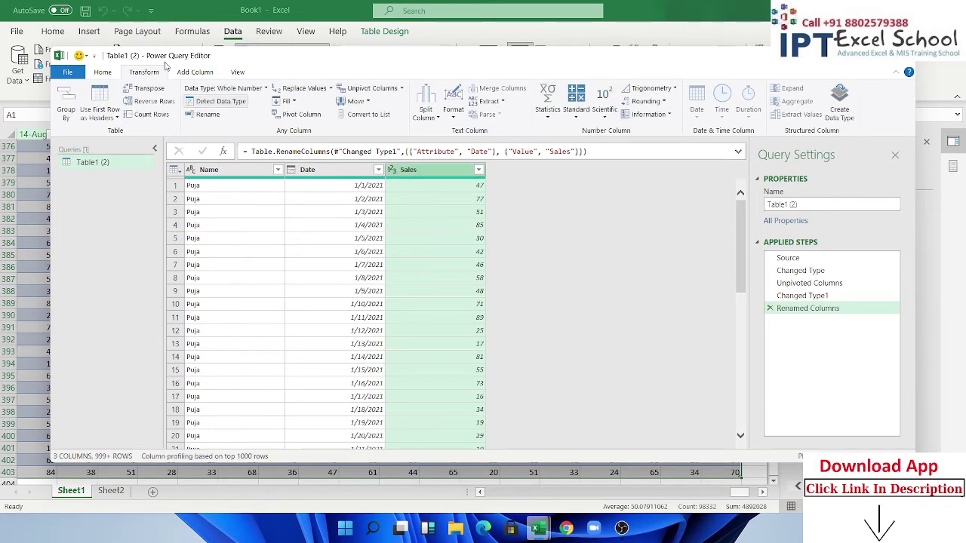
Step: Load the query with Close & Load To as a PivotTable Report on a new worksheet
left_click(218, 188)
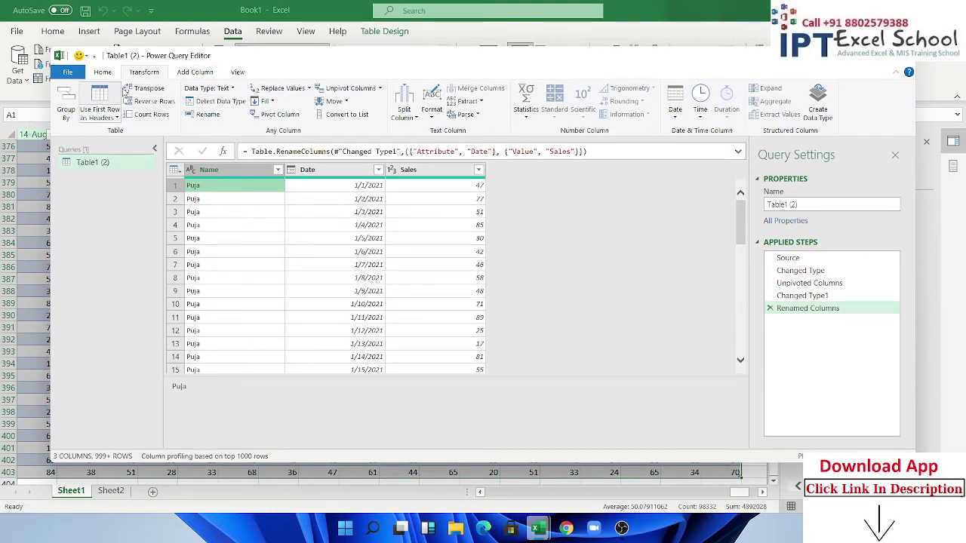
scroll(93, 102, "up", 1)
left_click(66, 117)
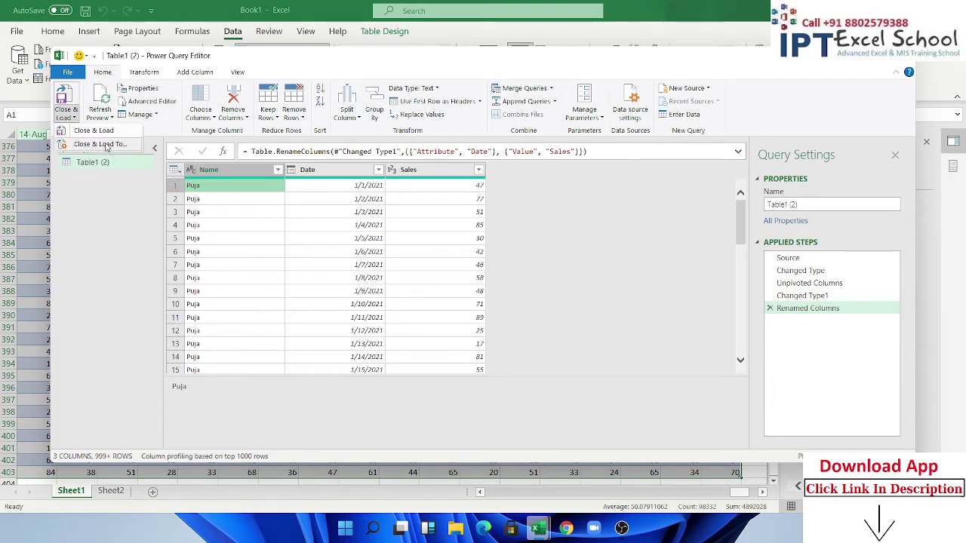
left_click(107, 144)
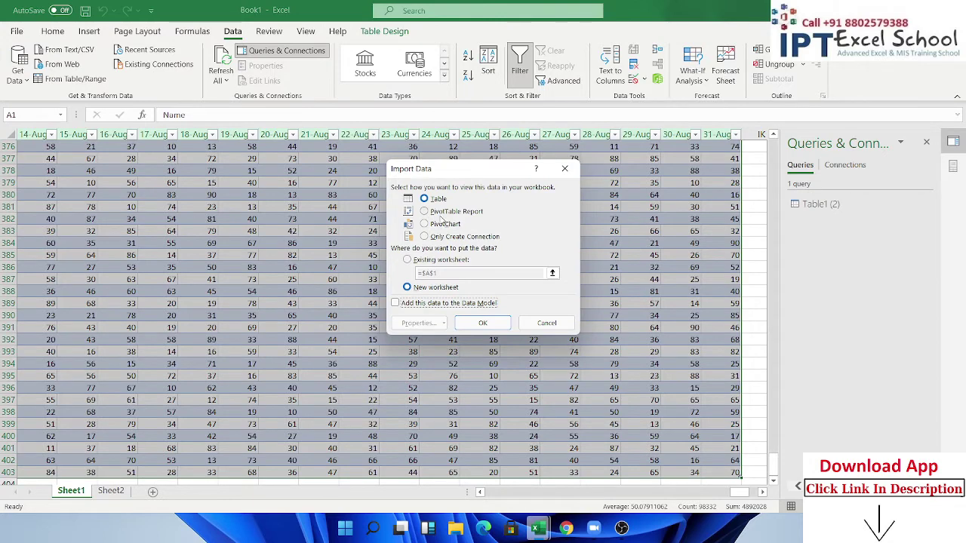
left_click(446, 212)
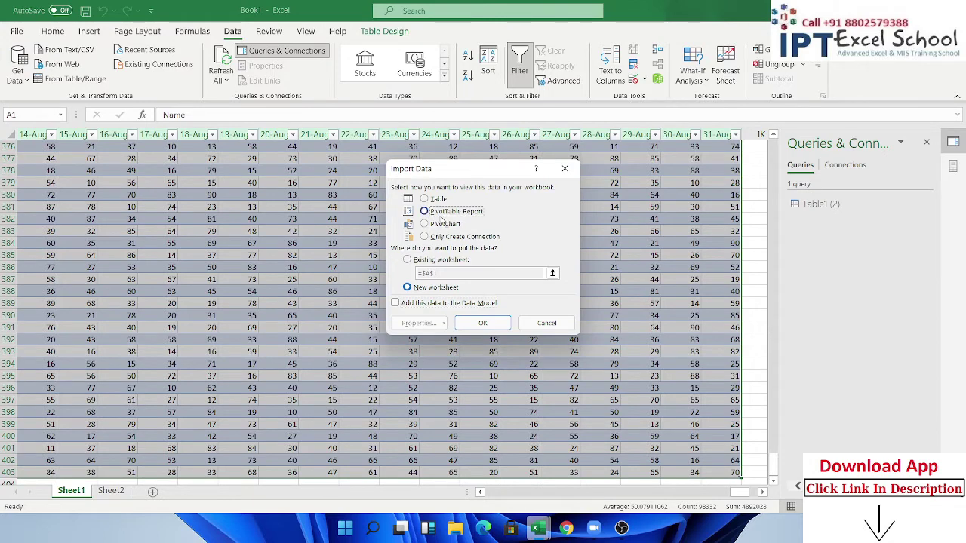
left_click(483, 323)
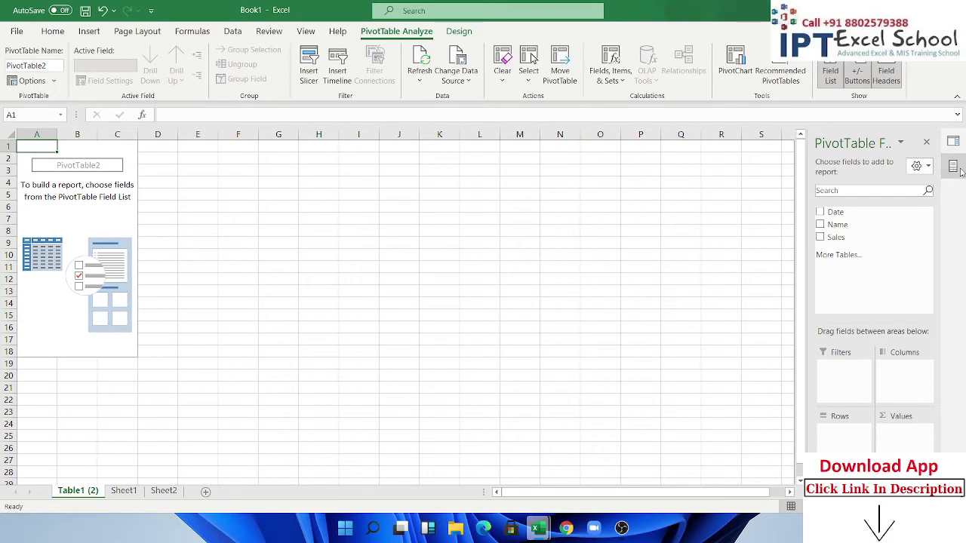
Step: Put Name in rows and Sum of Sales in values, grouping the date columns by Months only
mouse_move(835, 225)
left_mouse_down()
mouse_move(875, 377)
mouse_move(833, 430)
left_mouse_up()
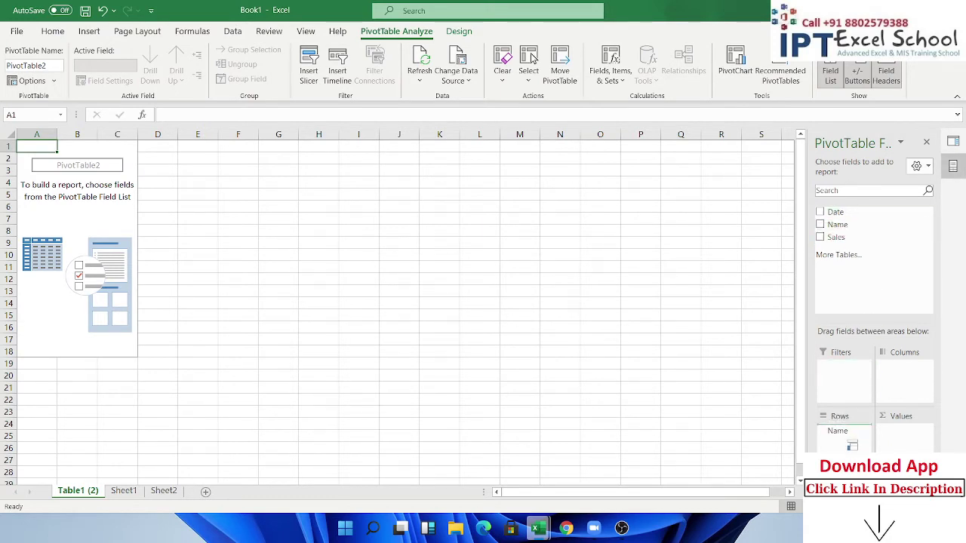
left_click_drag(836, 237, 917, 444)
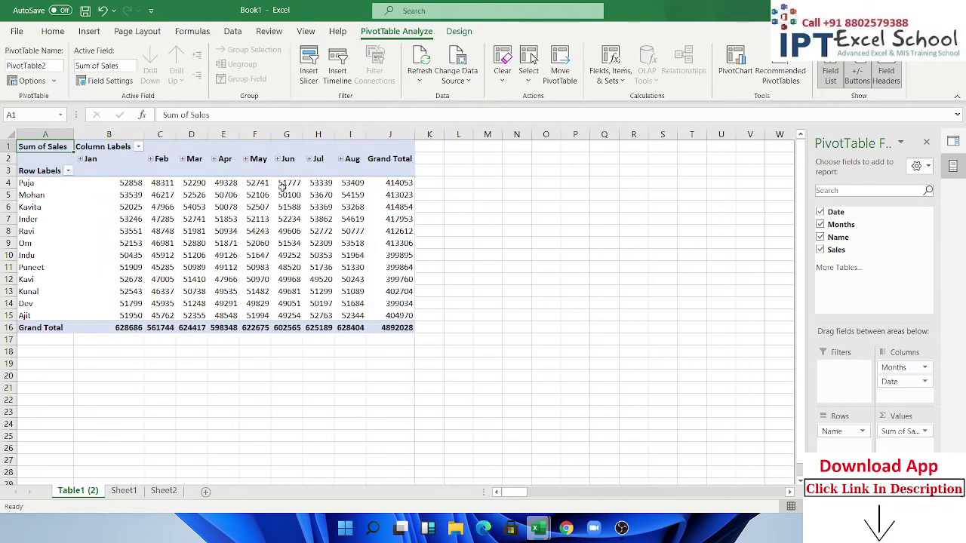
left_click(108, 169)
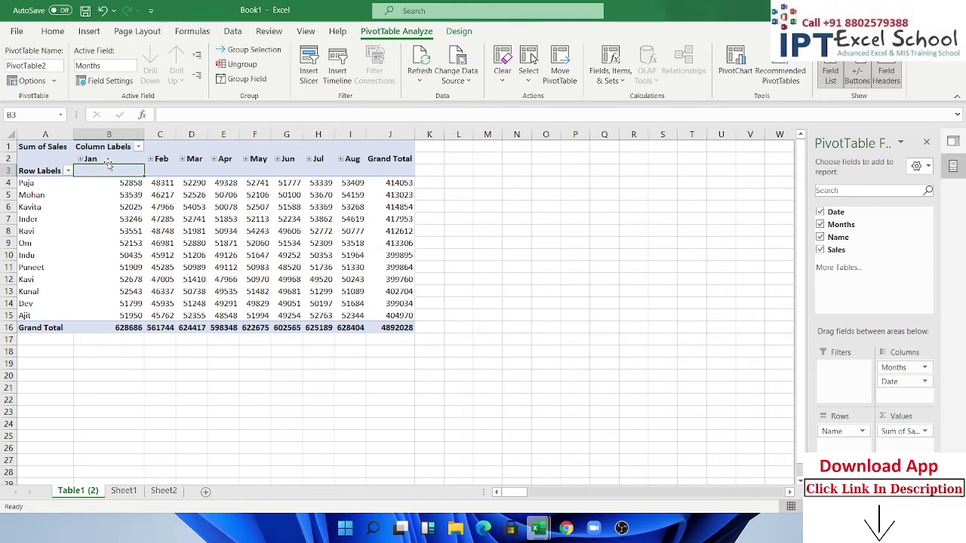
right_click(108, 160)
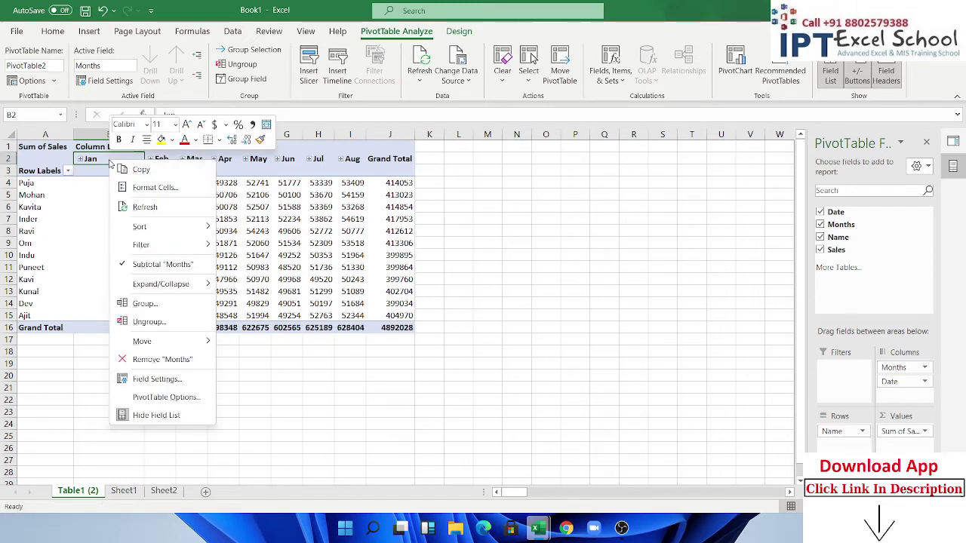
left_click(197, 310)
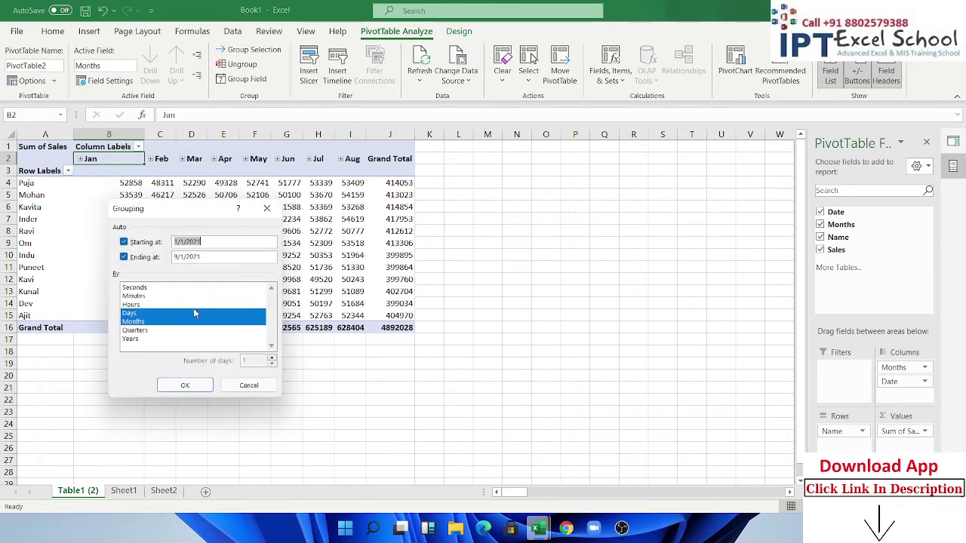
left_click(148, 320)
left_click(185, 385)
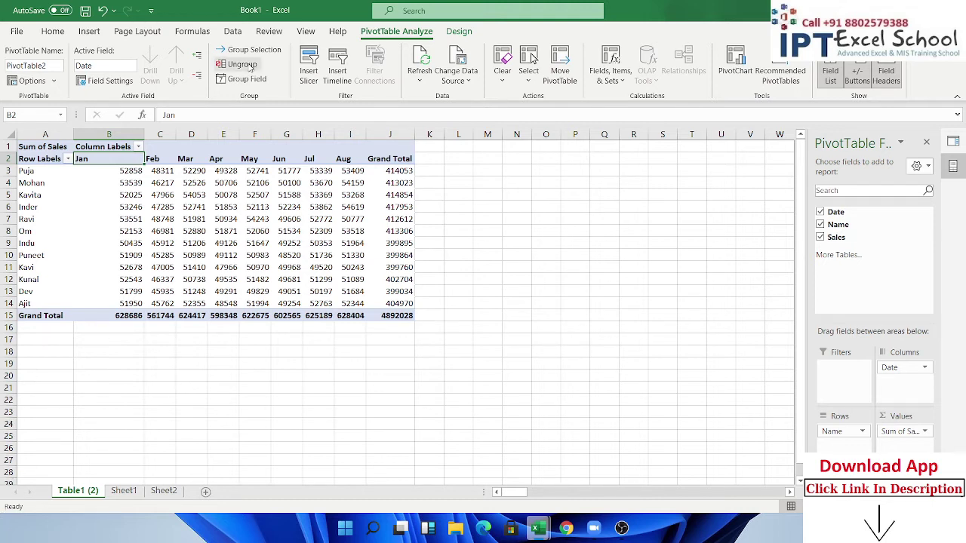
Step: Browse the Data tab's Get Data menu, viewing From File and From Other Sources, then close it
left_click(193, 31)
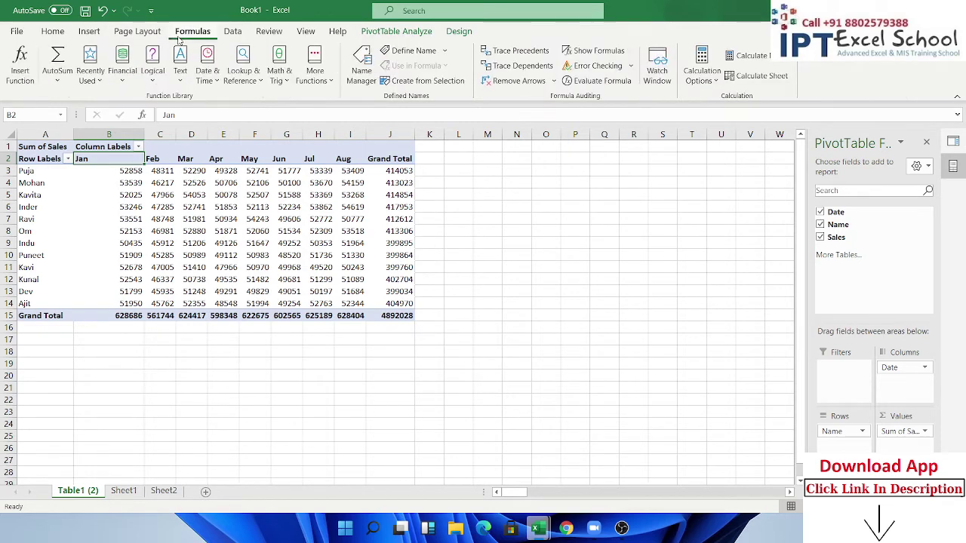
left_click(232, 31)
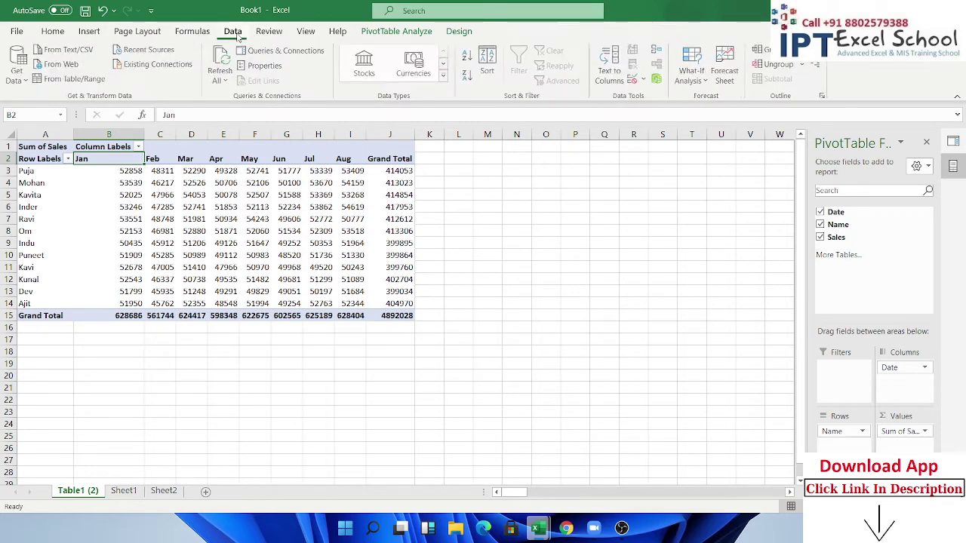
left_click(28, 80)
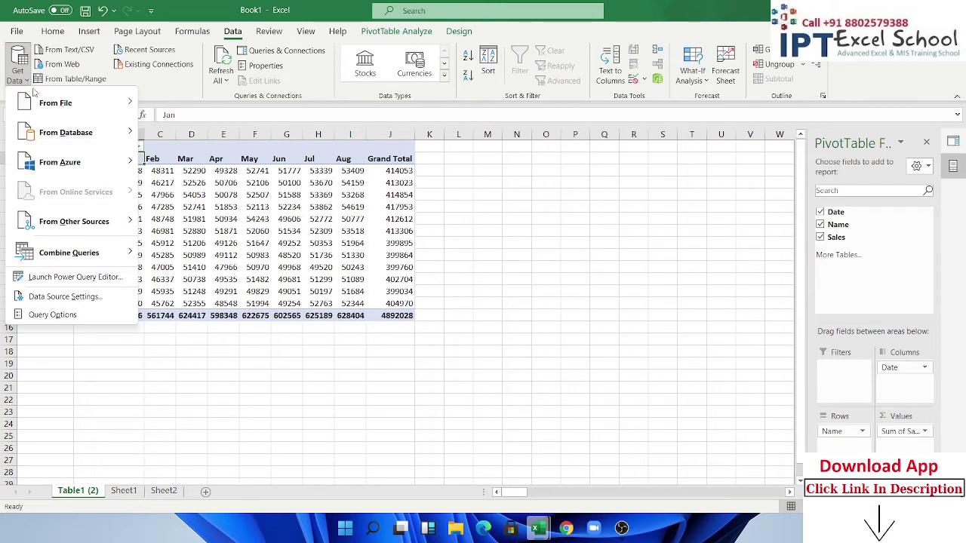
mouse_move(73, 113)
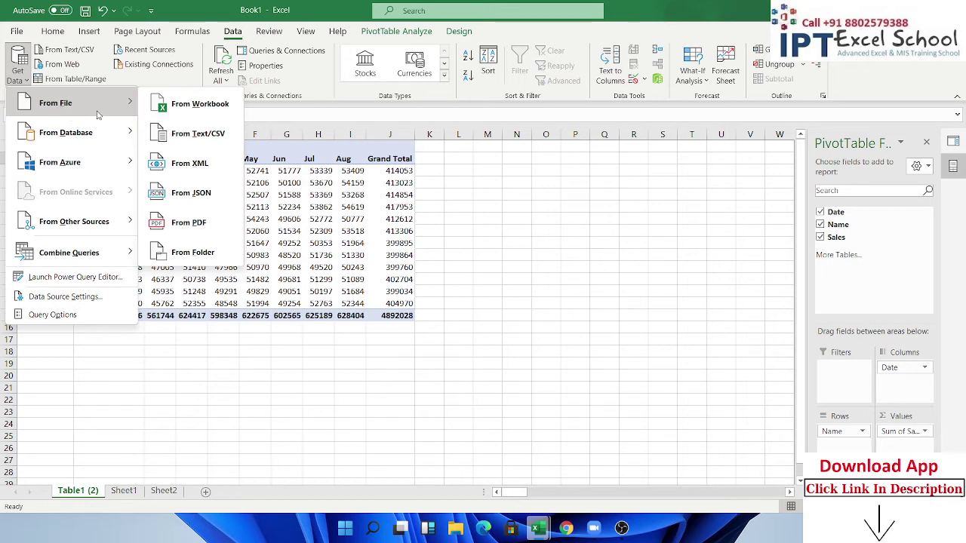
mouse_move(126, 228)
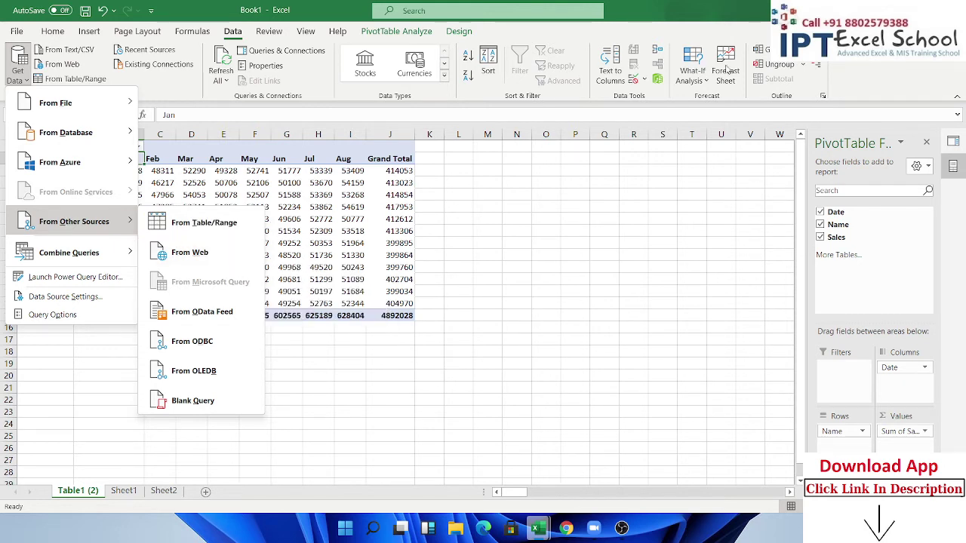
left_click(919, 421)
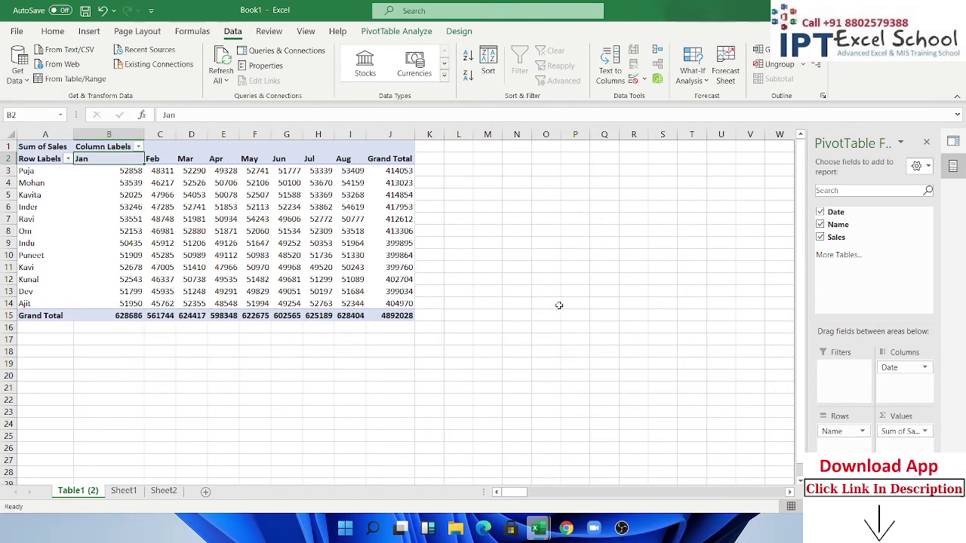
Step: Reveal the Queries & Connections list from cell Q10 and cancel an attempted From Table/Range
left_click(604, 257)
left_click(53, 31)
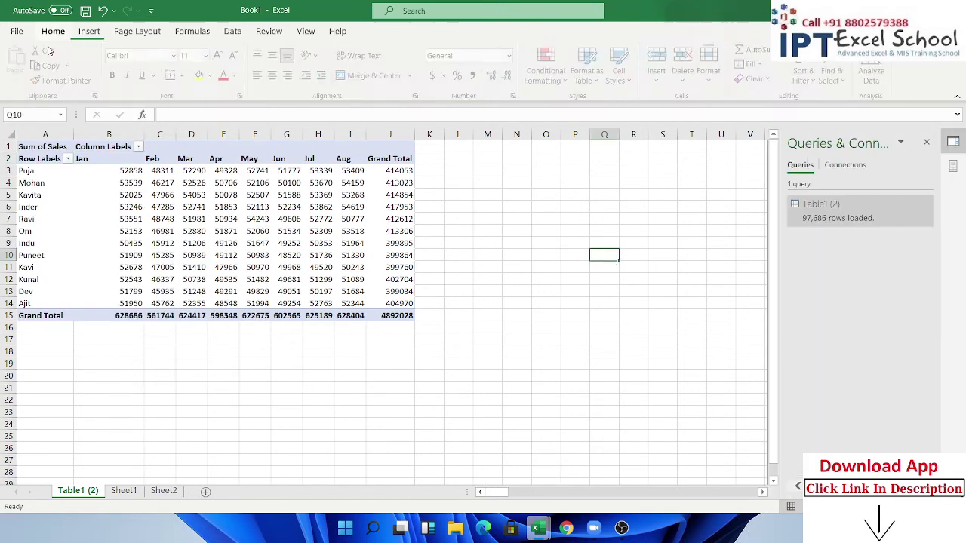
left_click(232, 31)
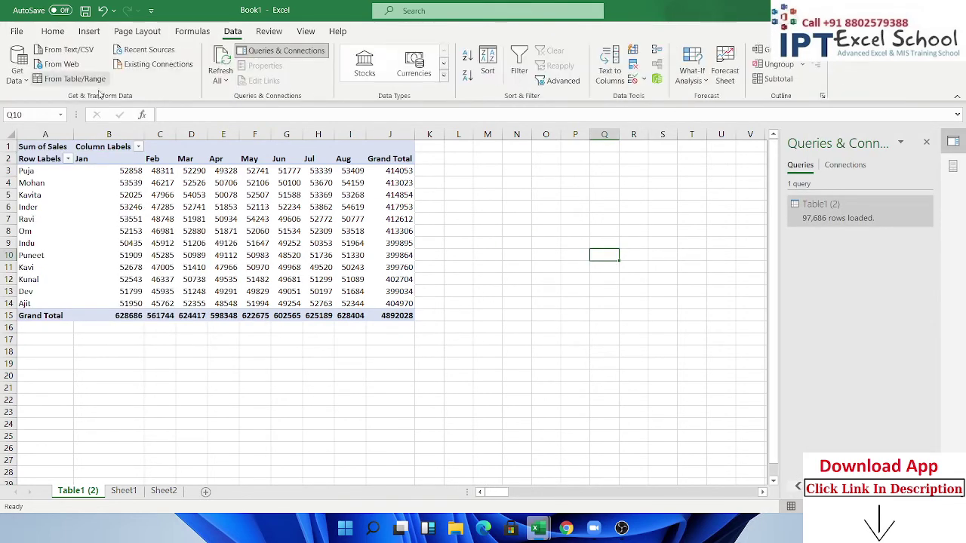
left_click(46, 79)
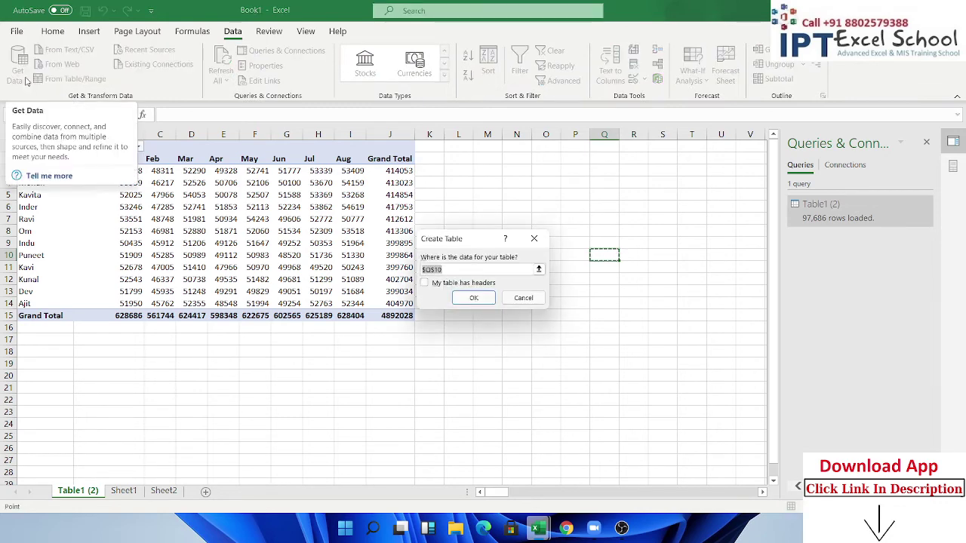
key("Escape")
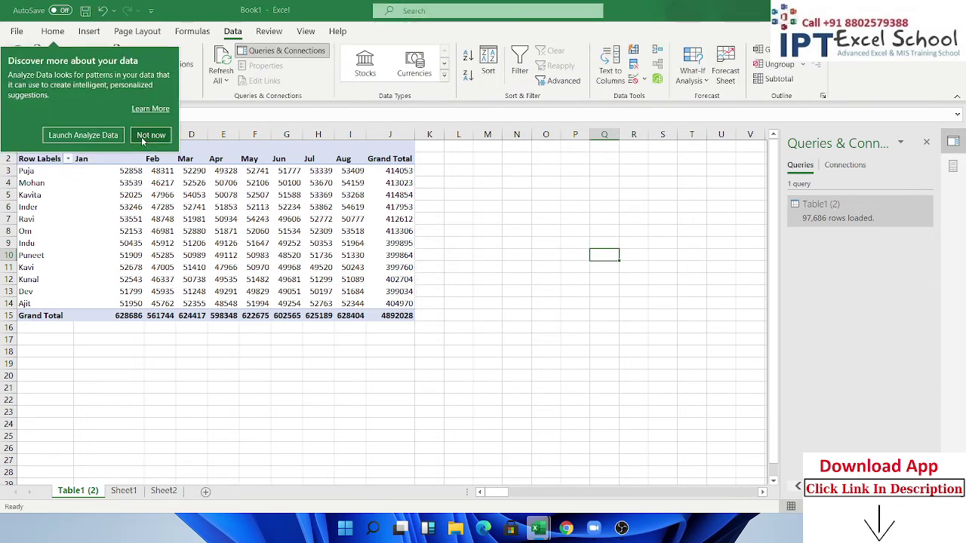
left_click(151, 134)
Step: Reopen the Get Data source menu, look through it, and close it
left_click(18, 76)
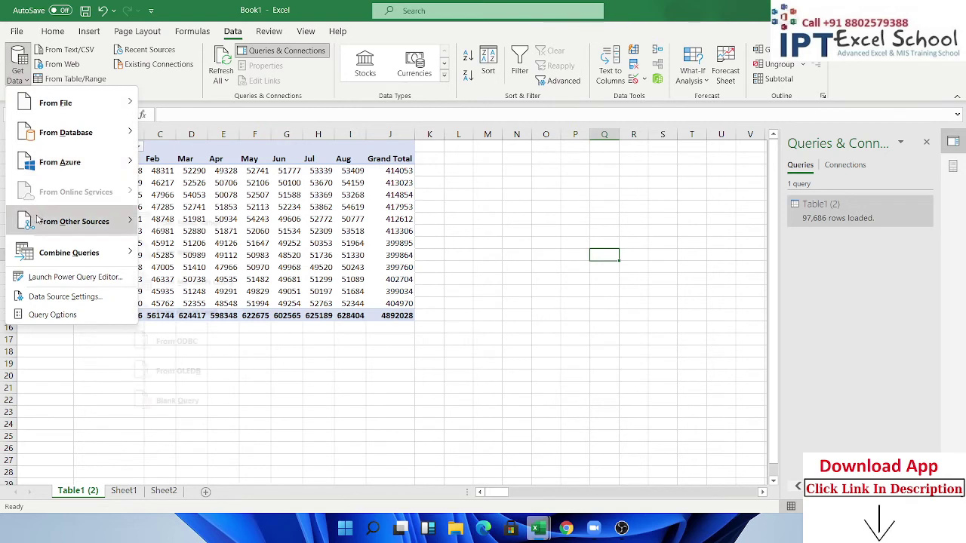
mouse_move(45, 221)
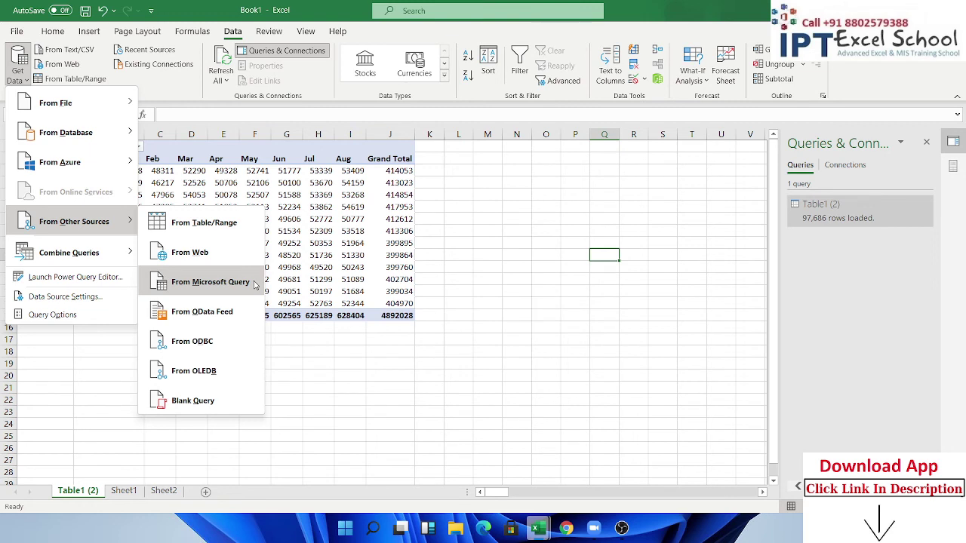
left_click(502, 313)
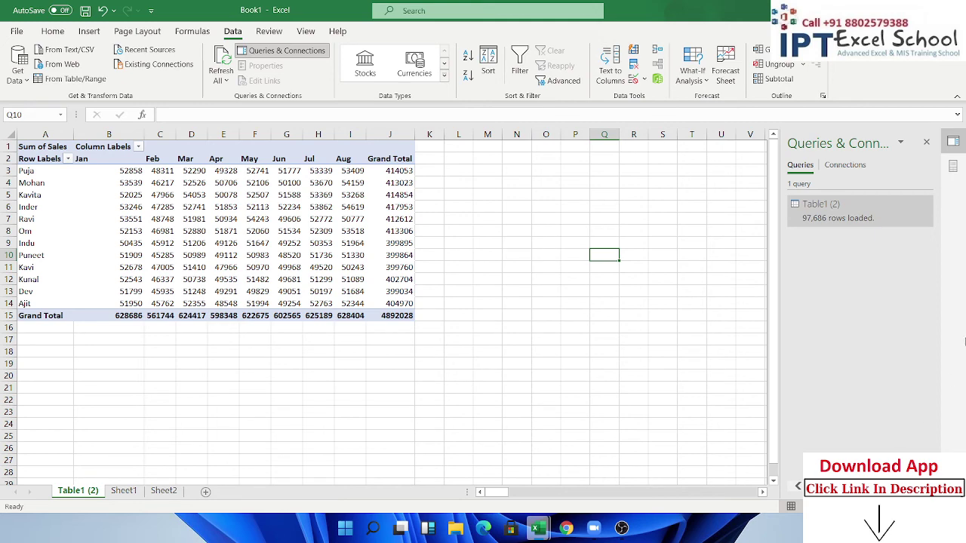
Step: Close the workbook without saving, end the Zoom meeting for everyone, and quit Excel with Alt+F4
key("ctrl+w")
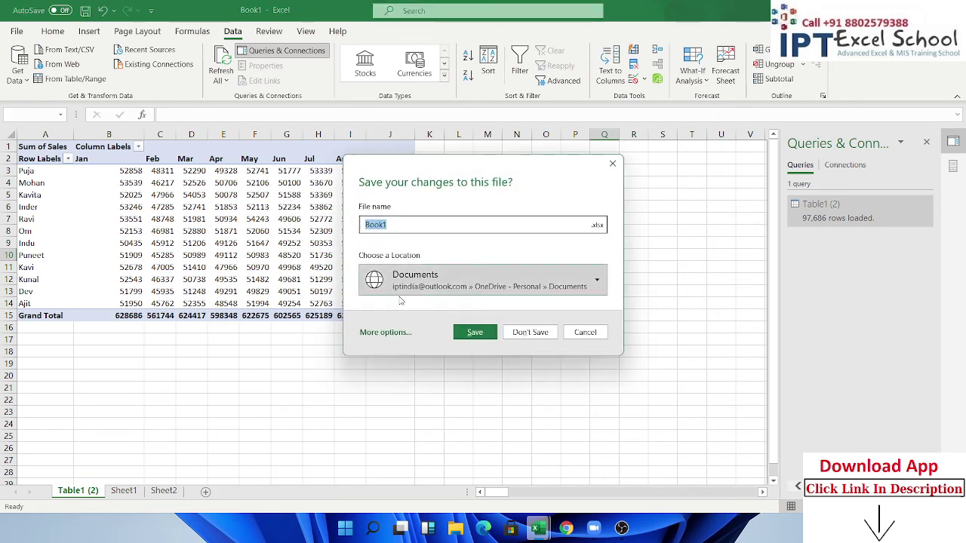
left_click(531, 332)
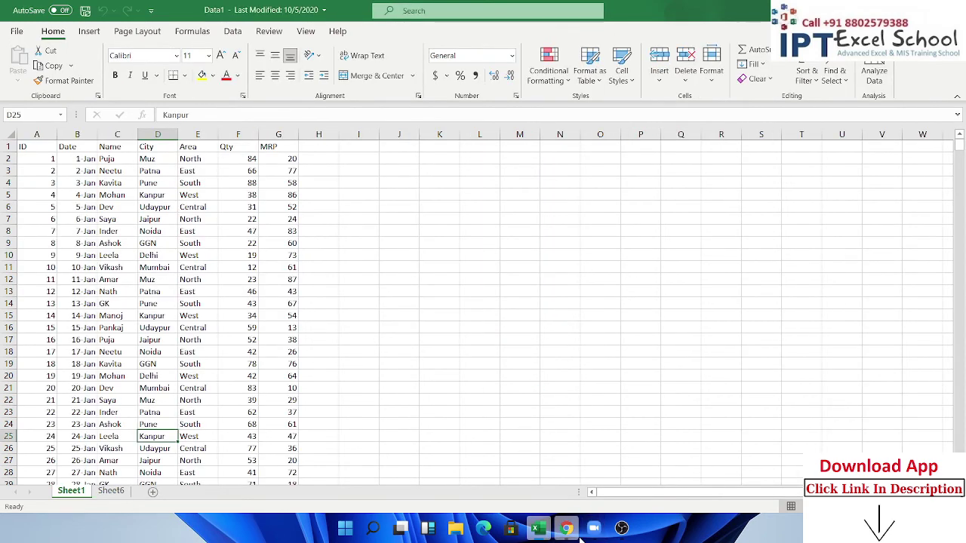
mouse_move(594, 529)
left_click(624, 497)
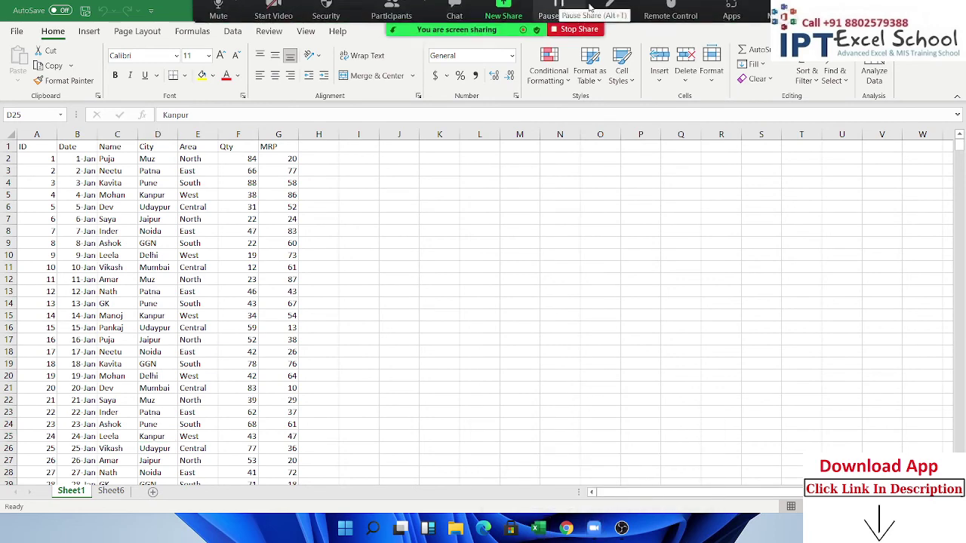
left_click(769, 16)
left_click(780, 194)
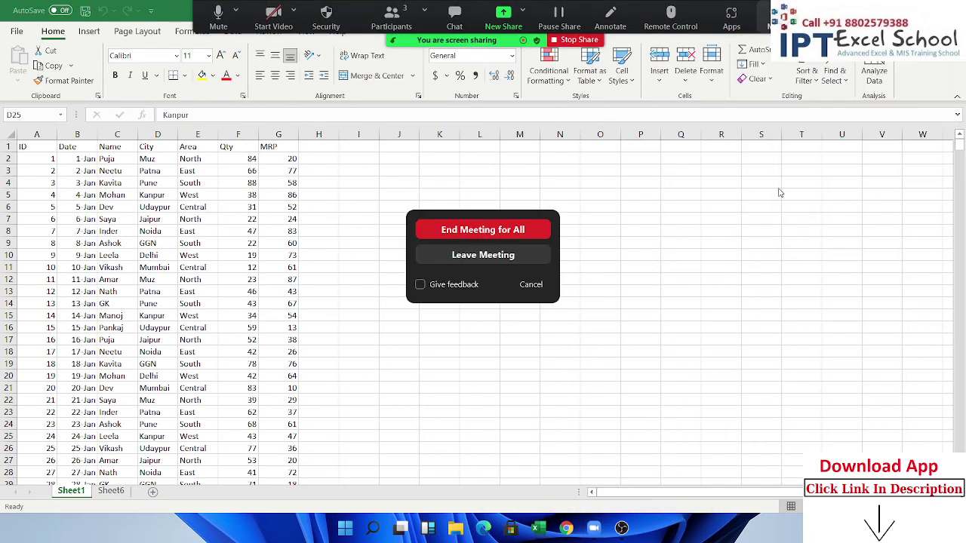
left_click(462, 235)
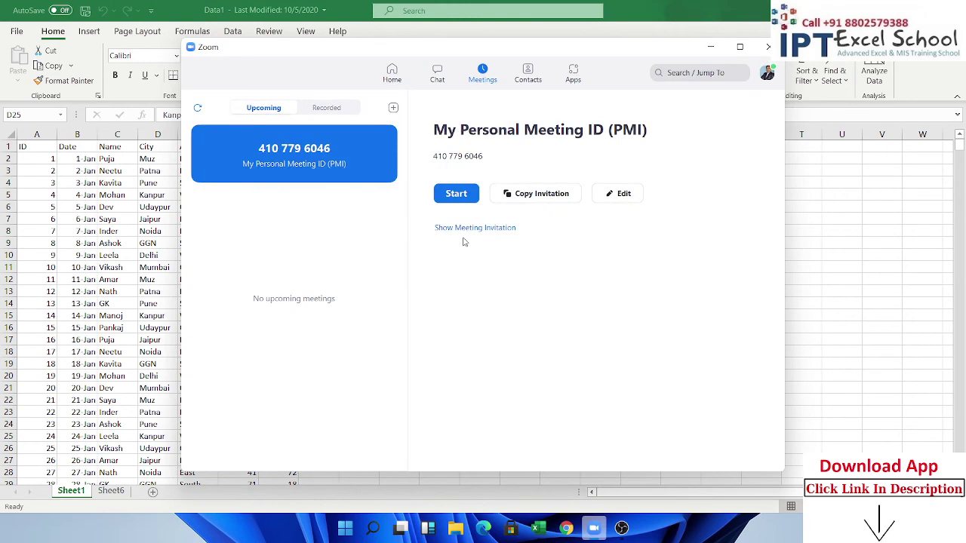
key("alt+Tab")
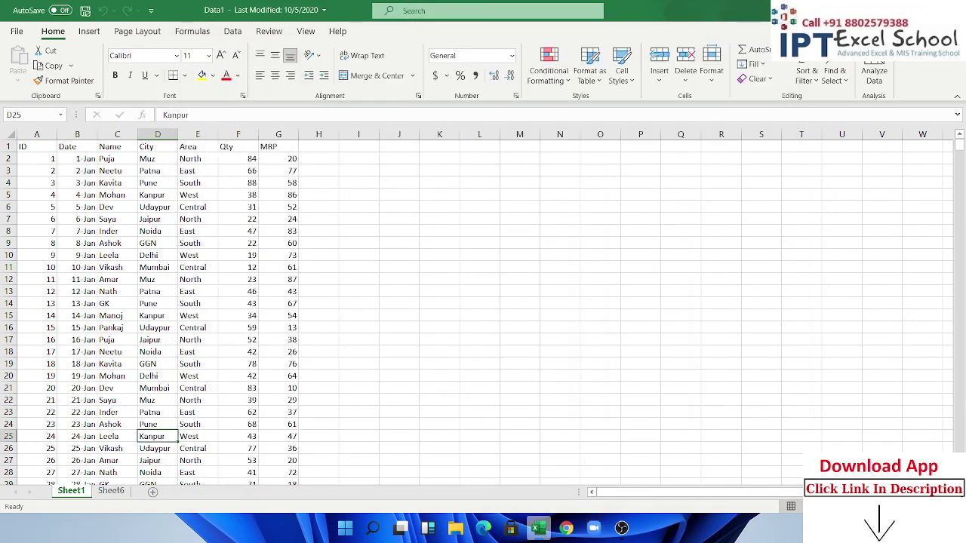
key("alt+F4")
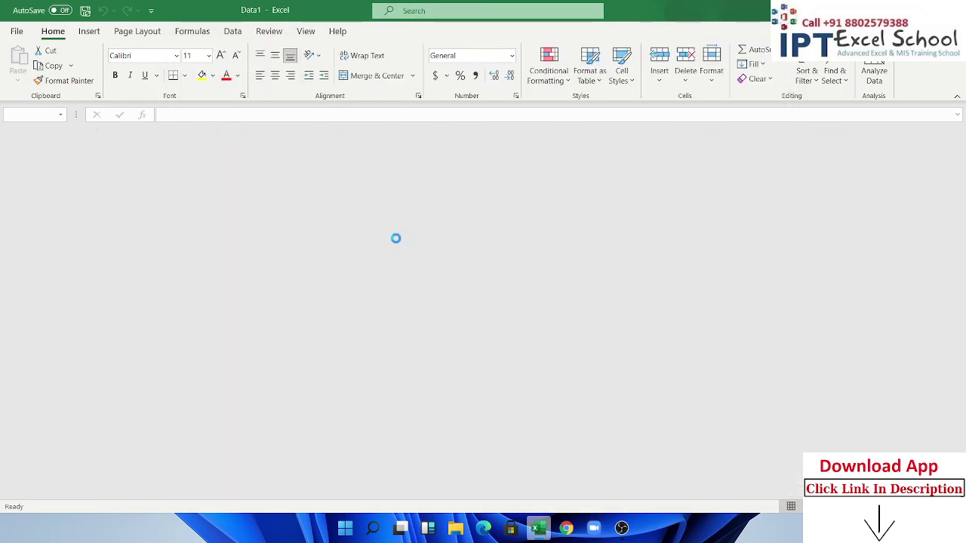